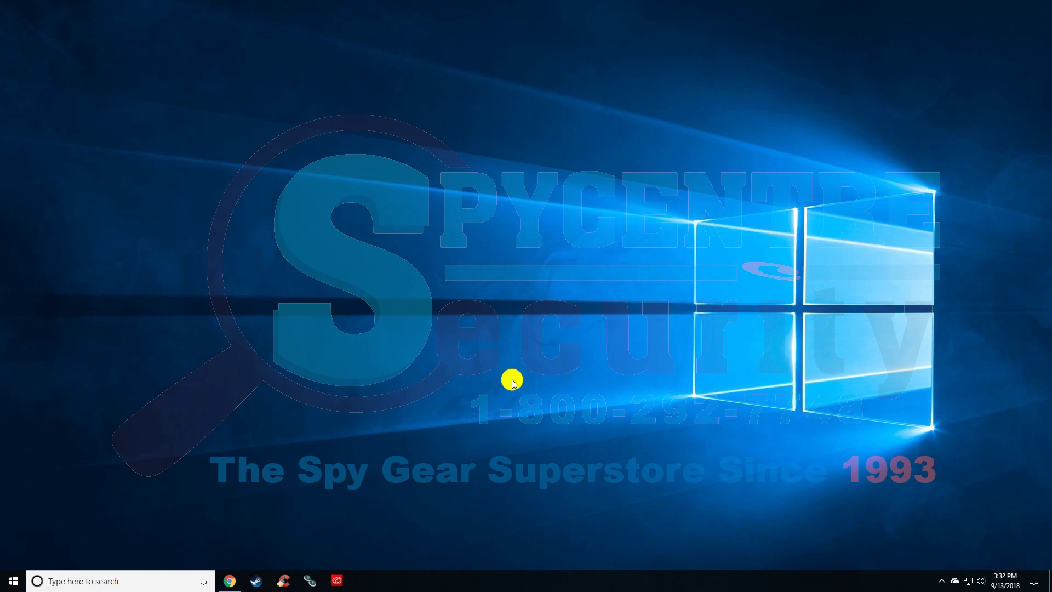
Step: Browse the Mini Wrist Band, Spy Watch and Key Chain recorder pages, then minimize the browser
left_click(228, 579)
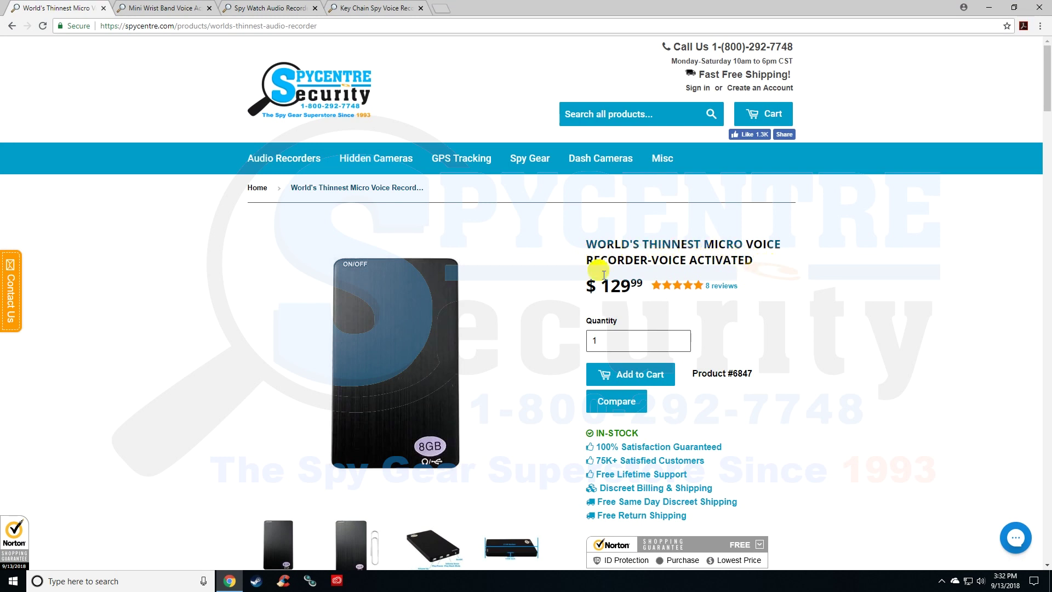
left_click(127, 6)
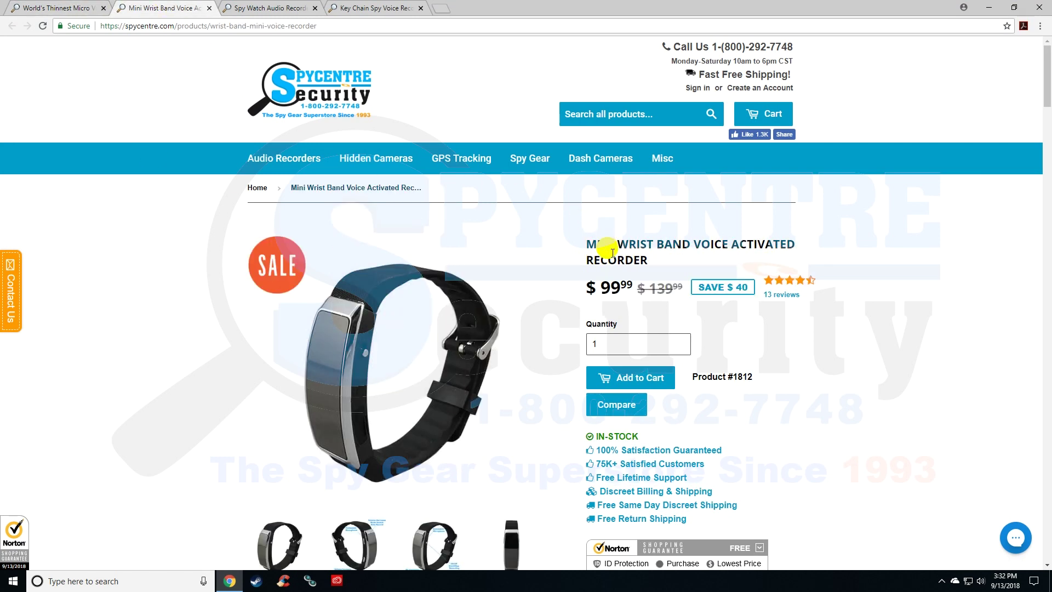
left_click(258, 7)
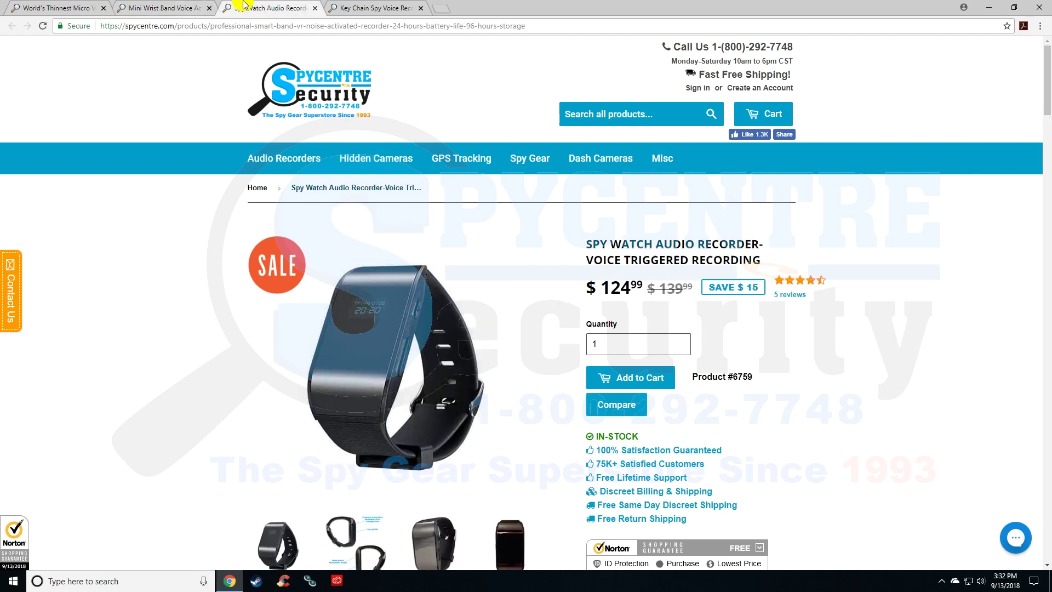
mouse_move(284, 158)
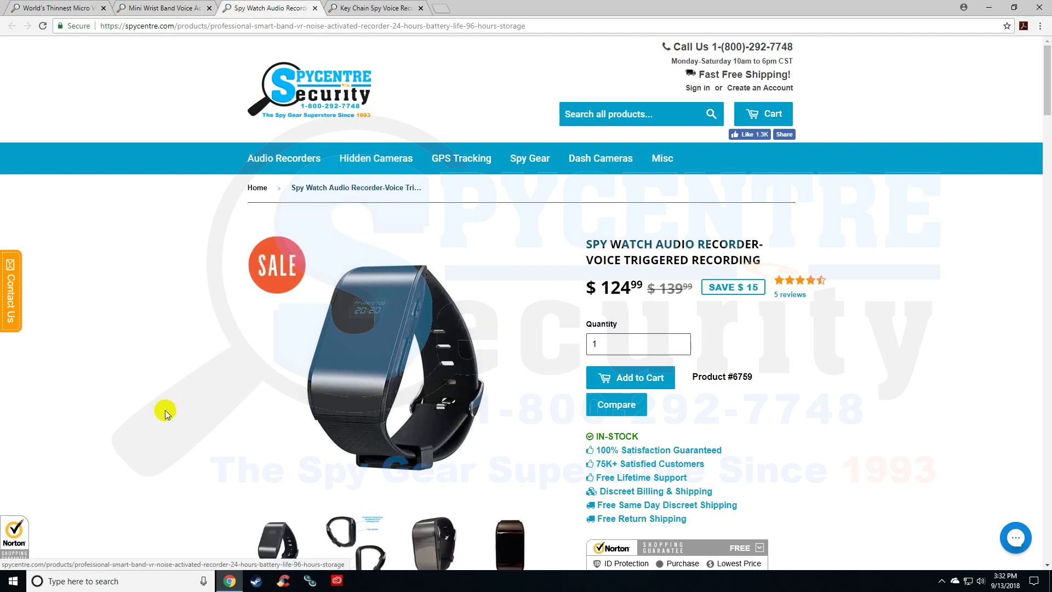
left_click(384, 6)
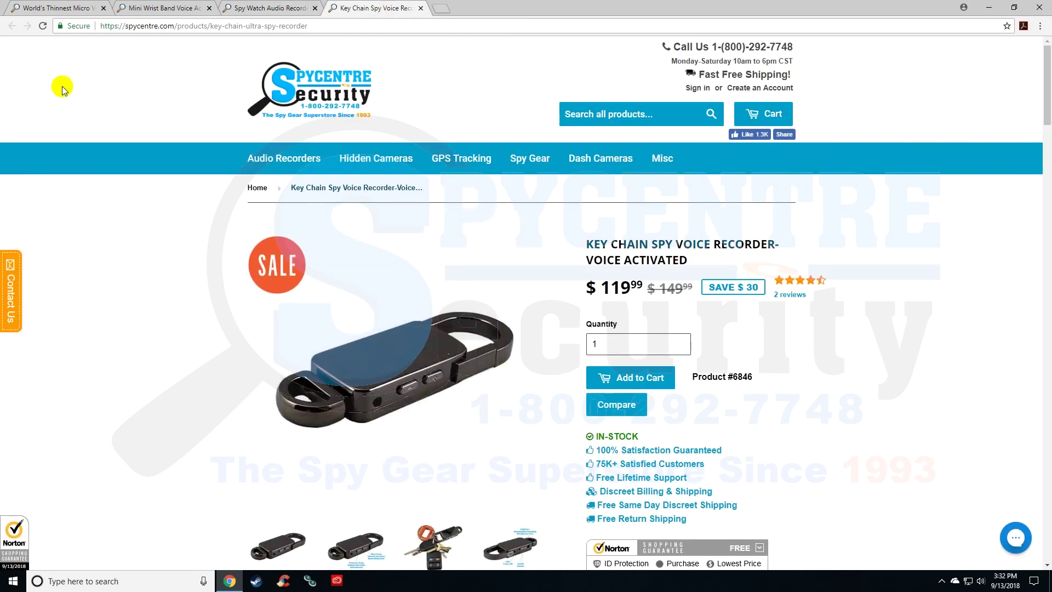
left_click(51, 6)
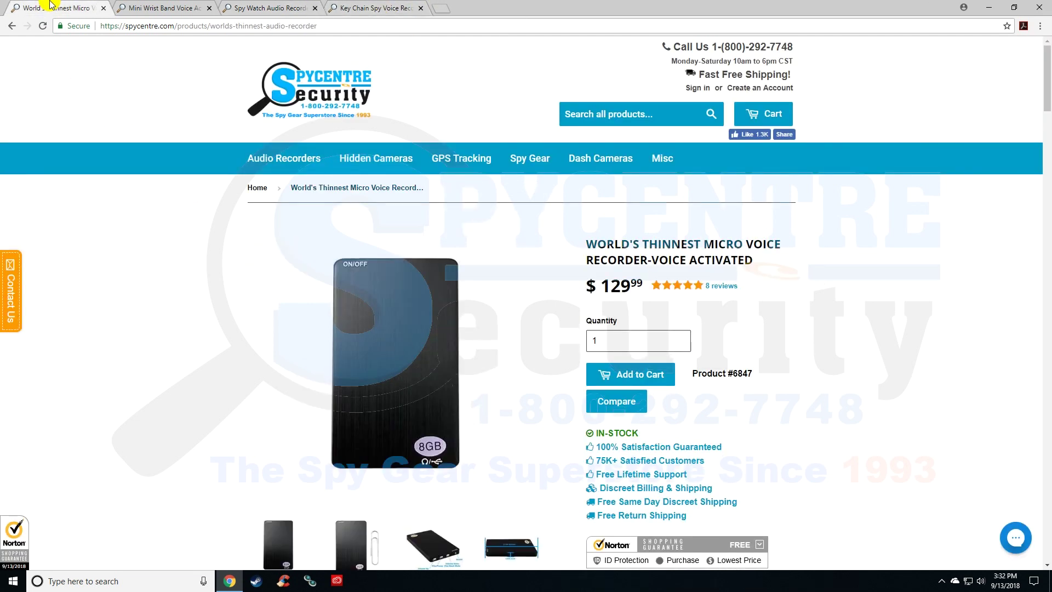
left_click(989, 8)
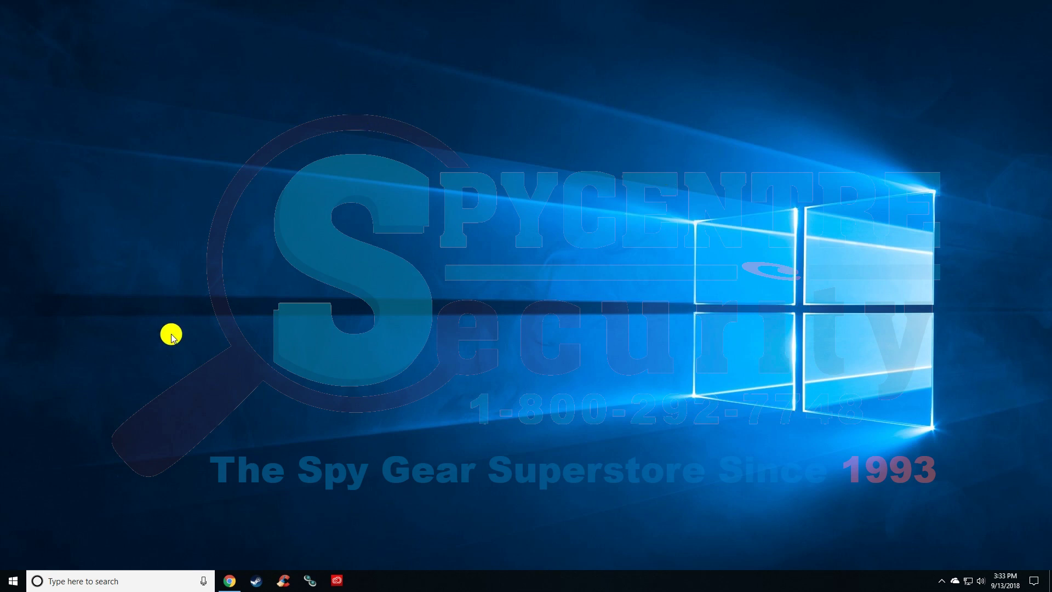
Step: Search Windows for 'this pc' and open This PC
left_click(113, 580)
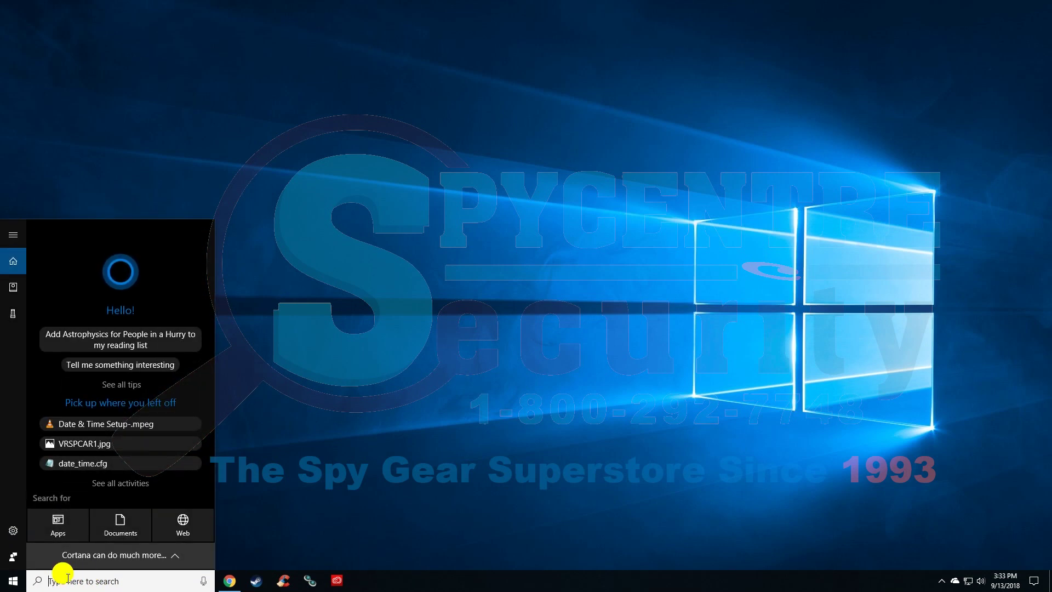
type("this pc")
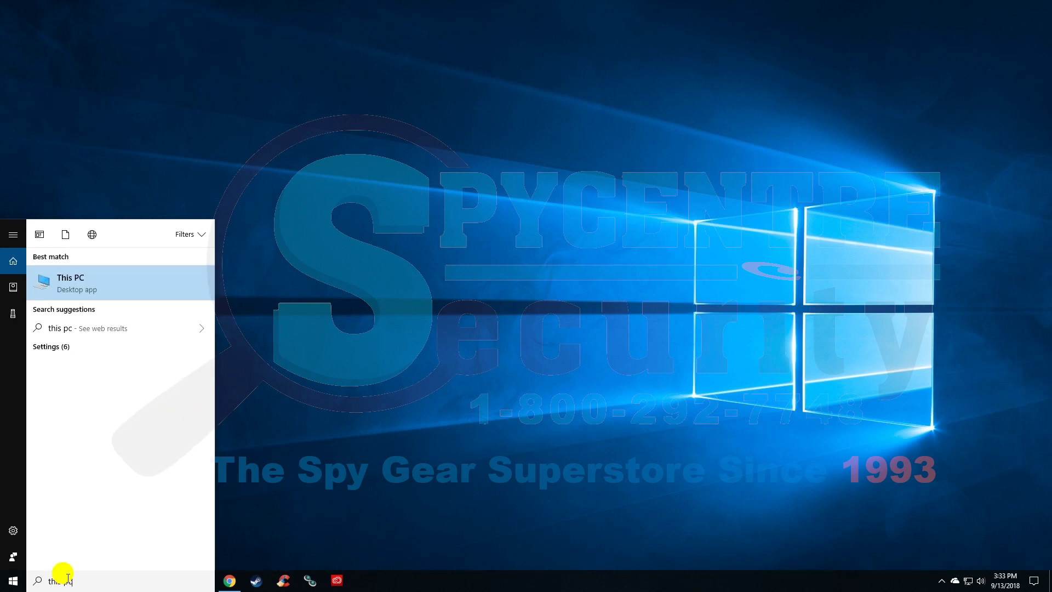
left_click(82, 279)
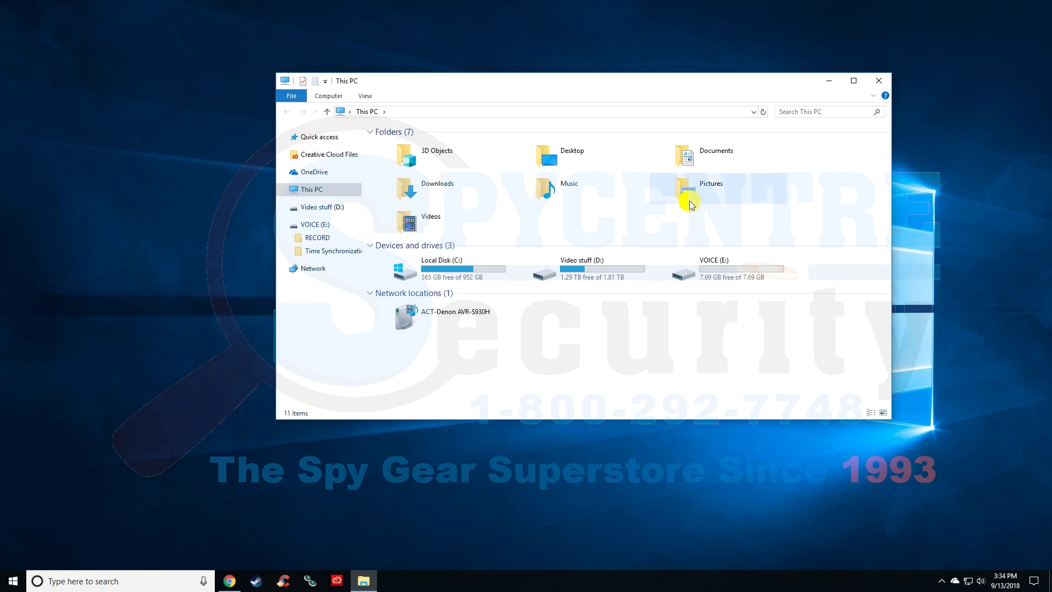
Step: Open the VOICE (E:) recorder drive and move the Explorer window slightly up
mouse_move(728, 264)
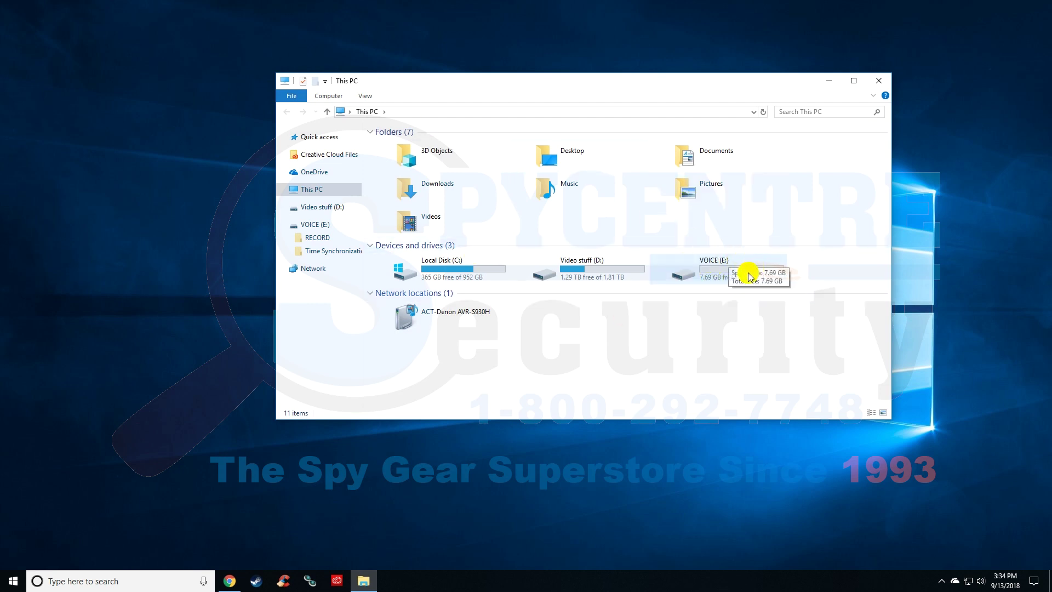
left_click(703, 271)
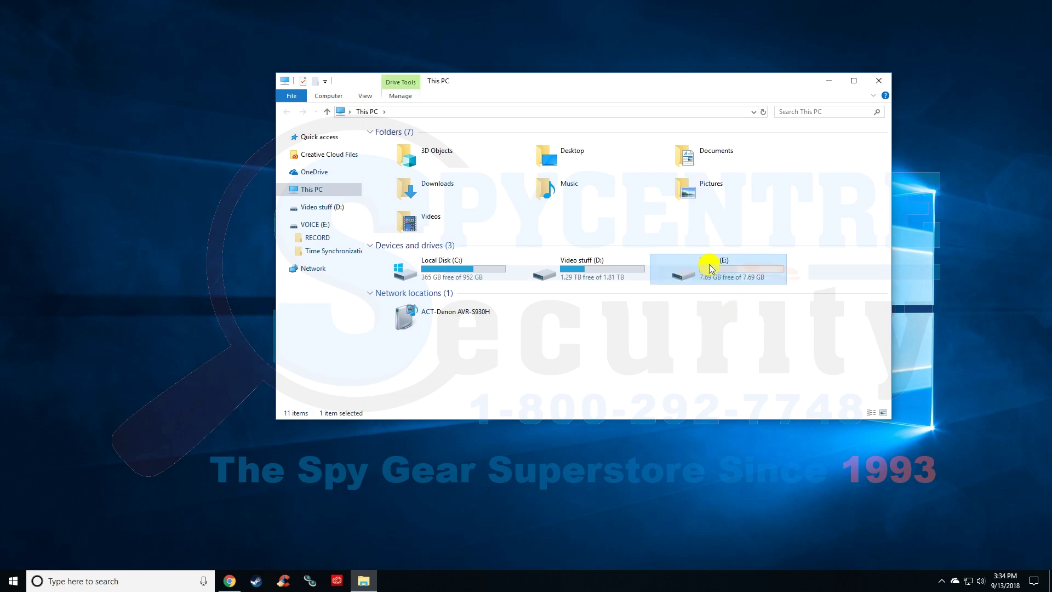
double_click(711, 268)
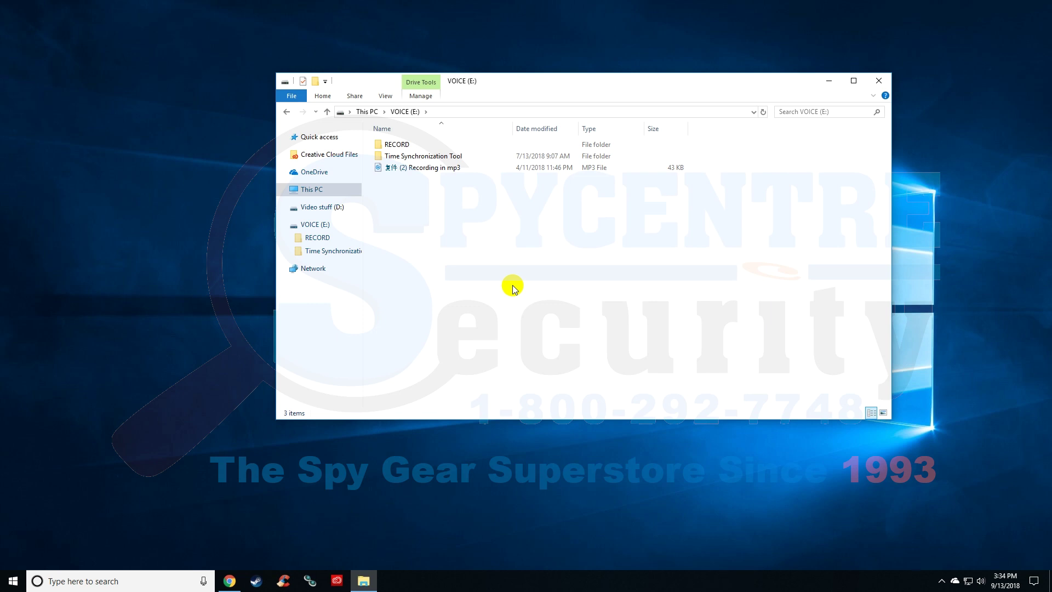
left_click_drag(630, 82, 579, 73)
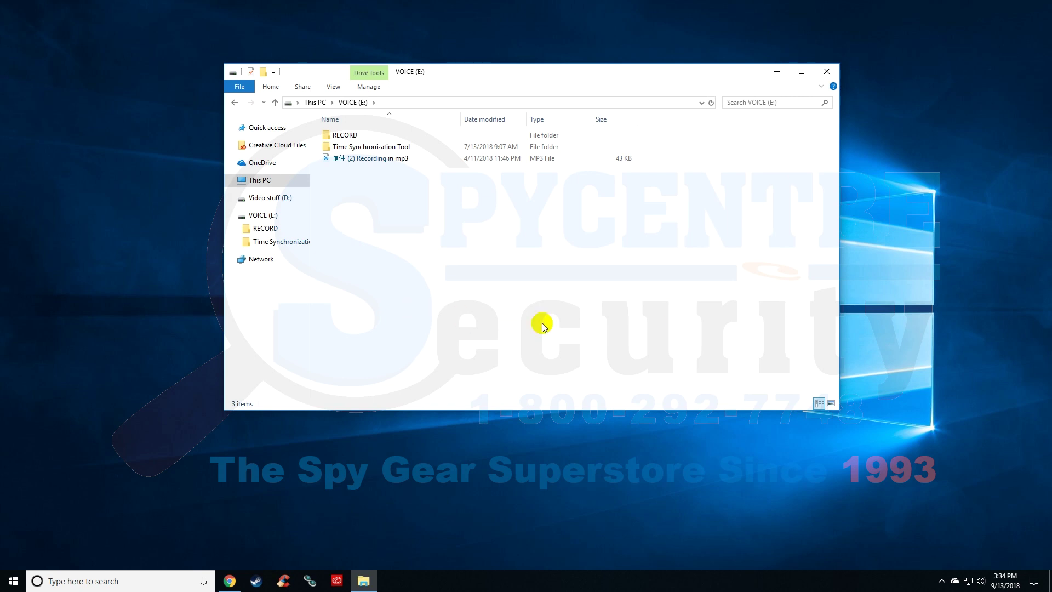
double_click(346, 135)
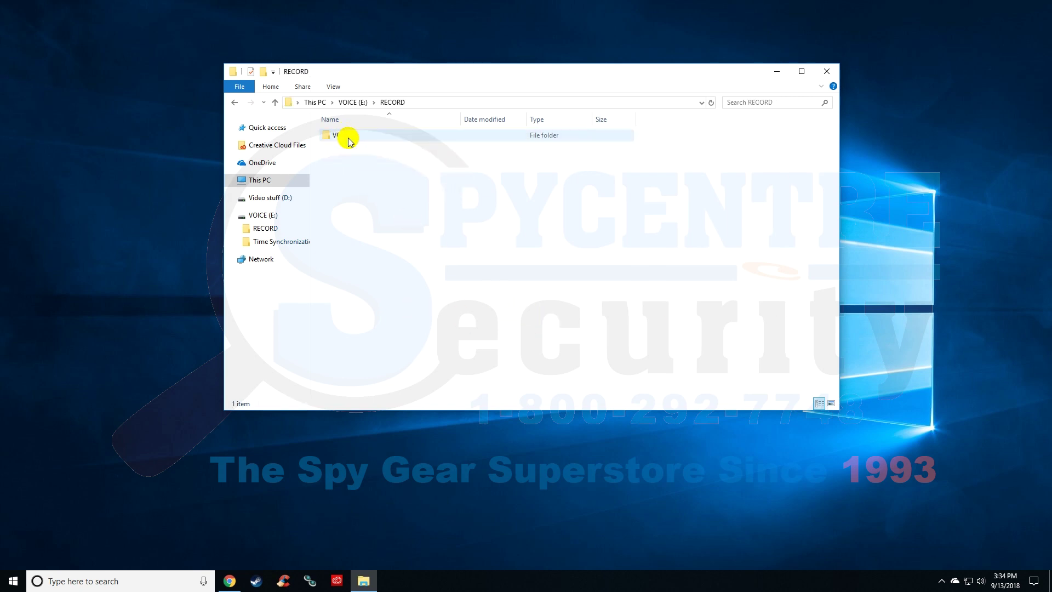
double_click(409, 138)
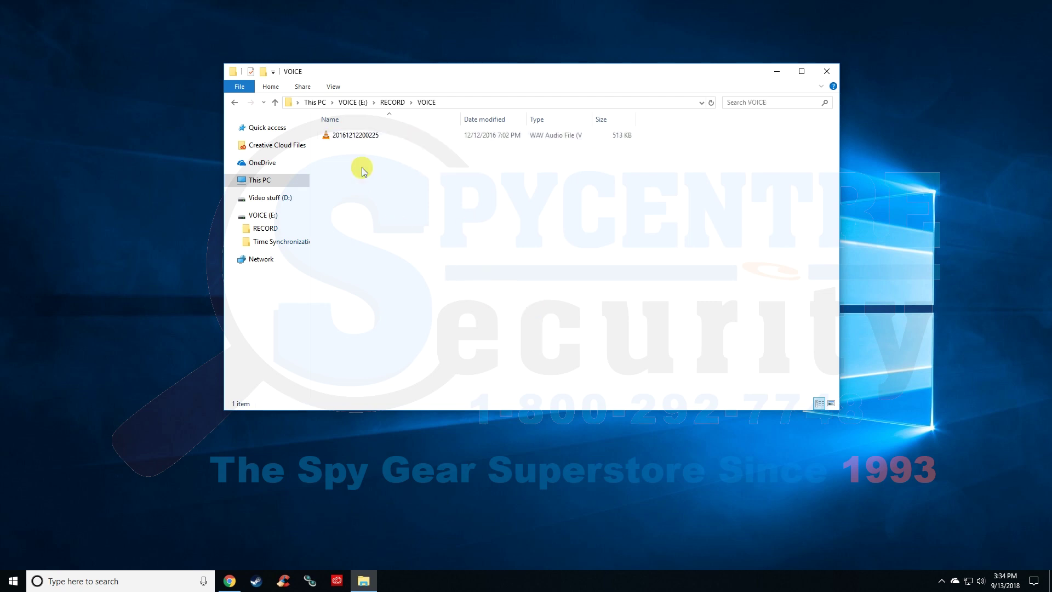
left_click(384, 140)
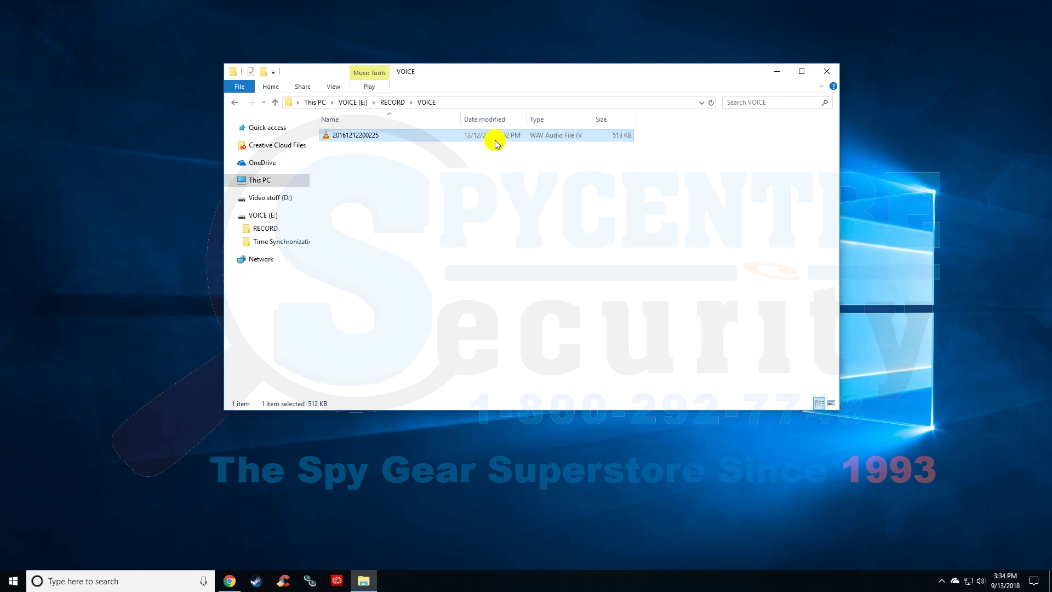
mouse_move(1012, 582)
left_click(448, 279)
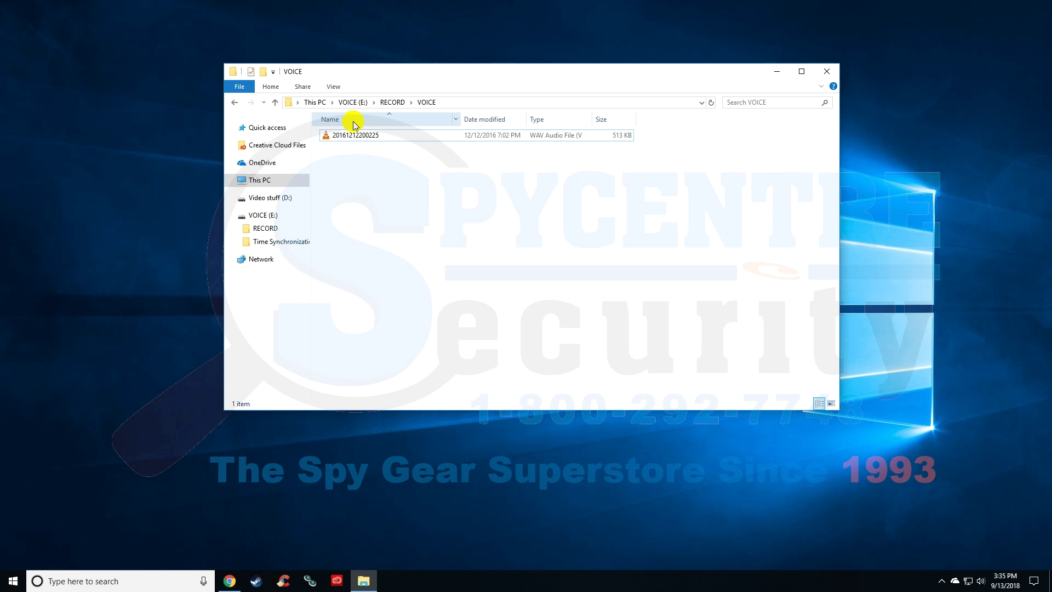
left_click(352, 102)
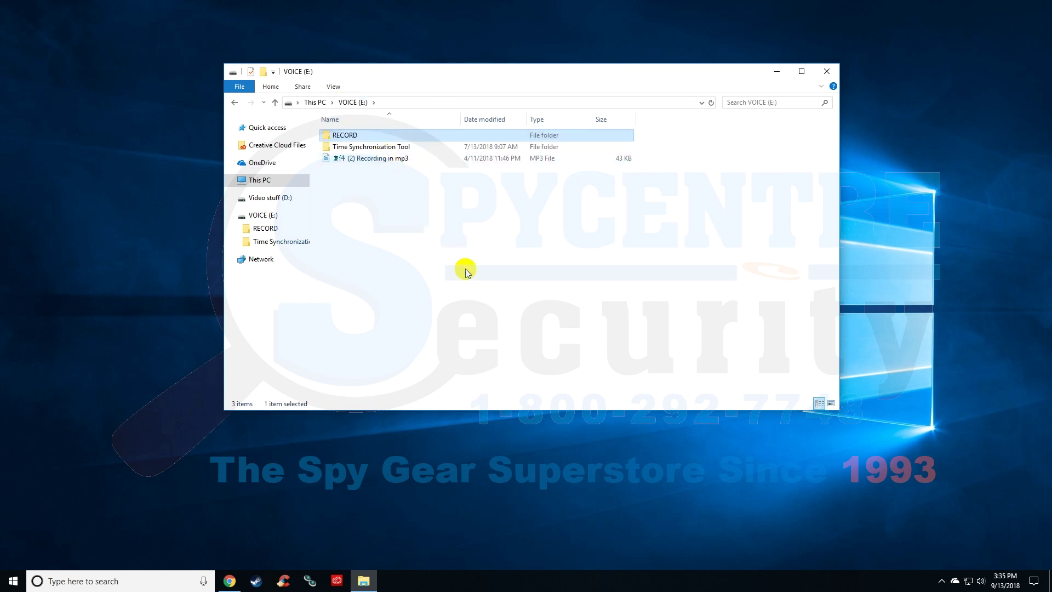
Step: Deselect RECORD and open the Time Synchronization Tool folder
left_click(466, 273)
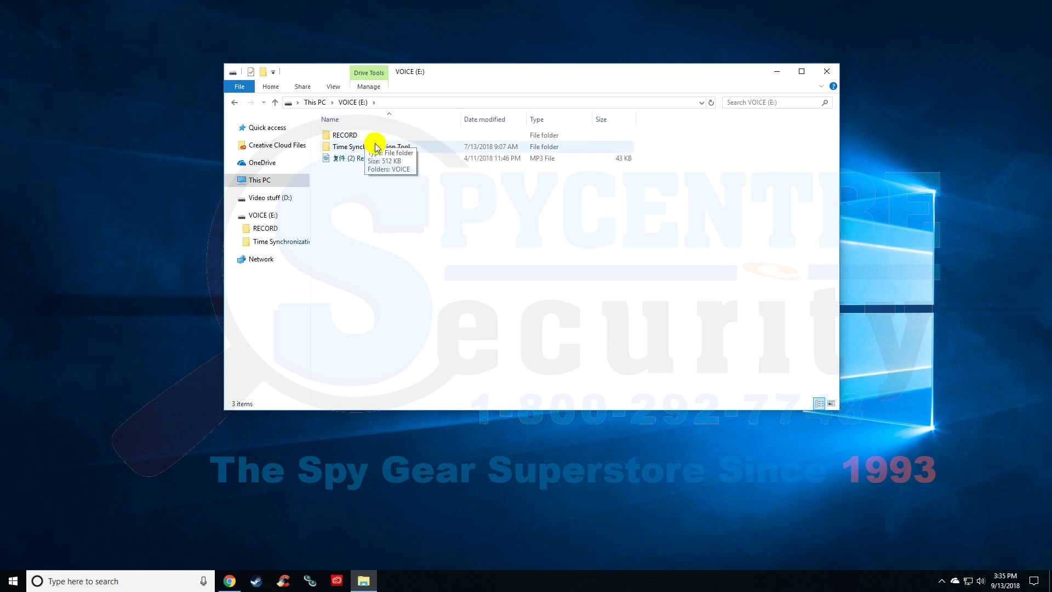
double_click(414, 149)
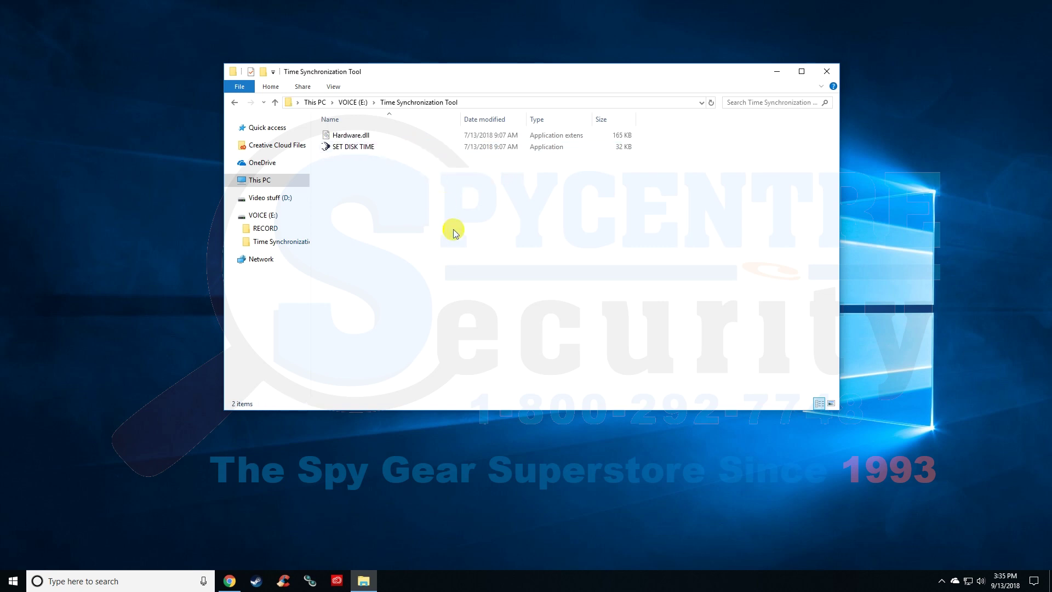
double_click(377, 148)
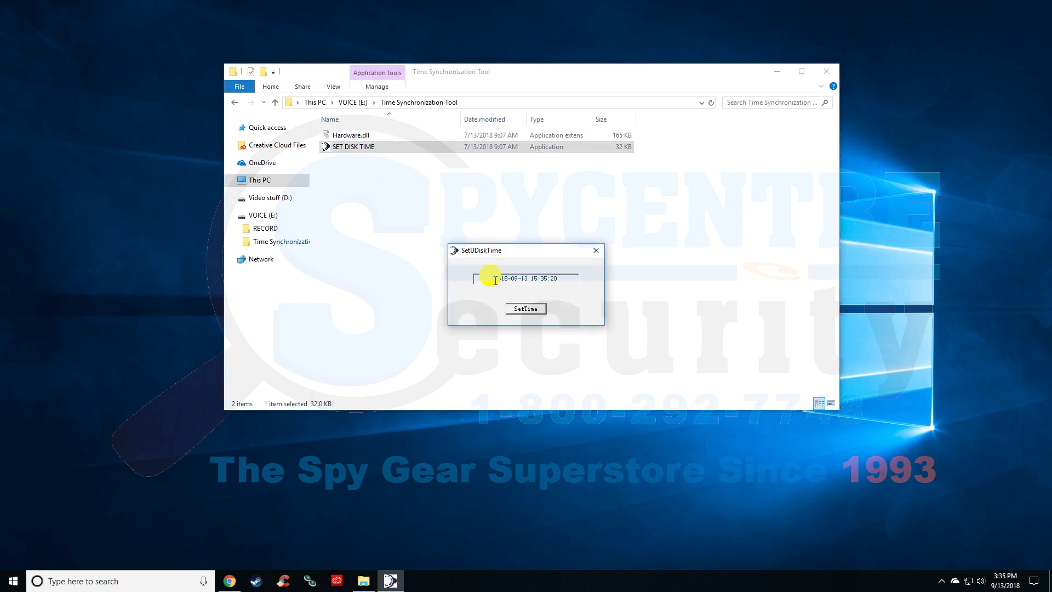
left_click_drag(496, 280, 615, 271)
left_click(532, 311)
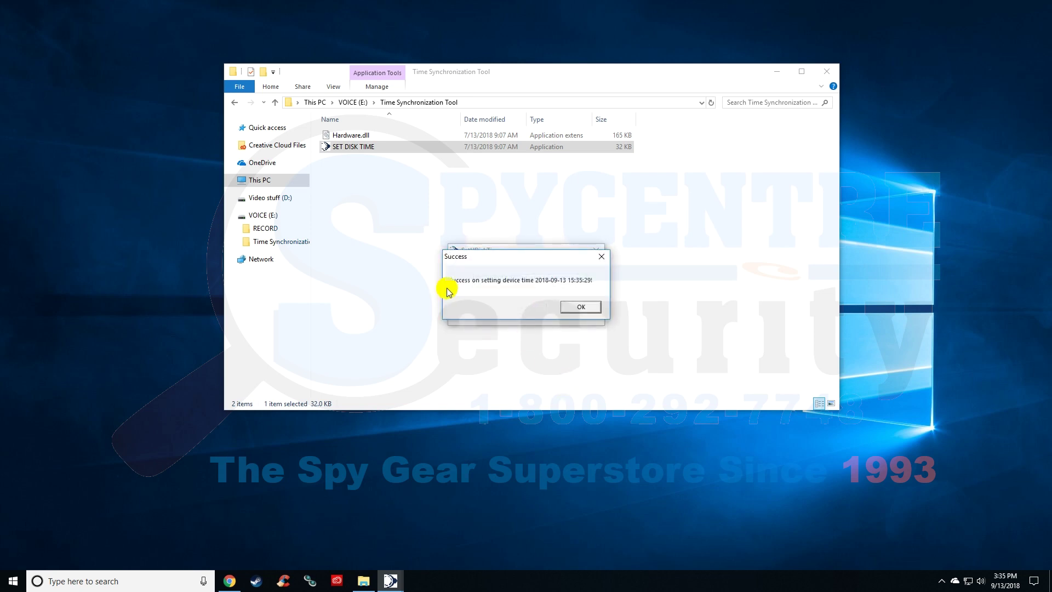
left_click(586, 305)
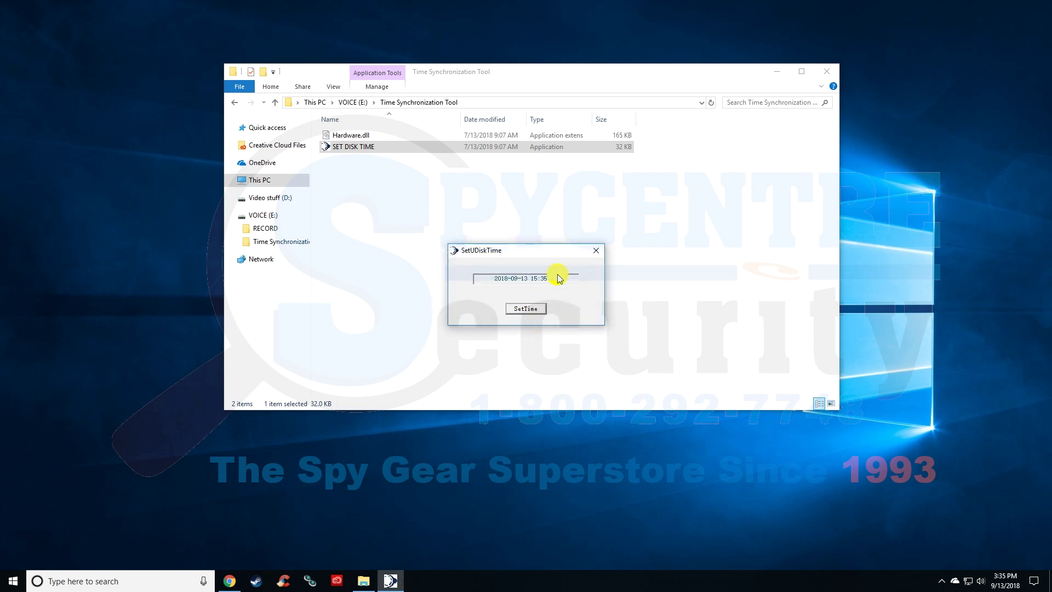
left_click(596, 251)
left_click(353, 102)
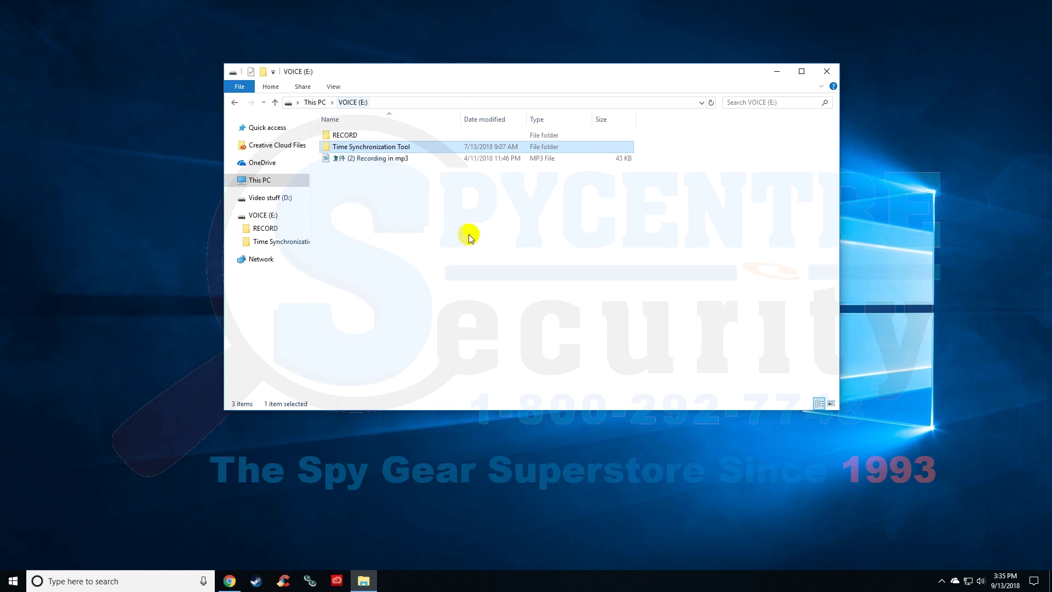
left_click(485, 282)
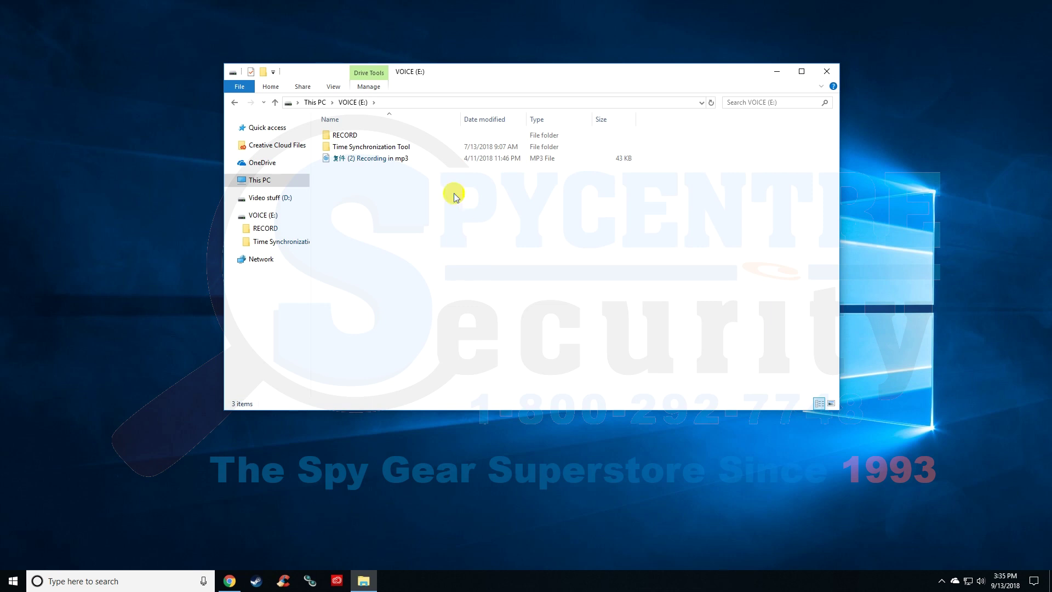
double_click(400, 146)
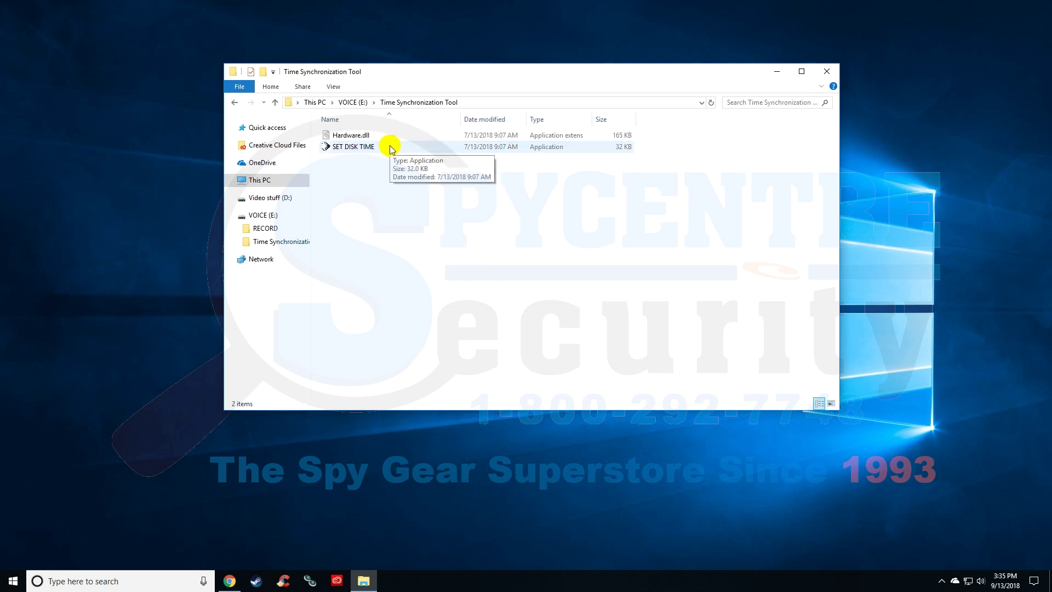
double_click(391, 147)
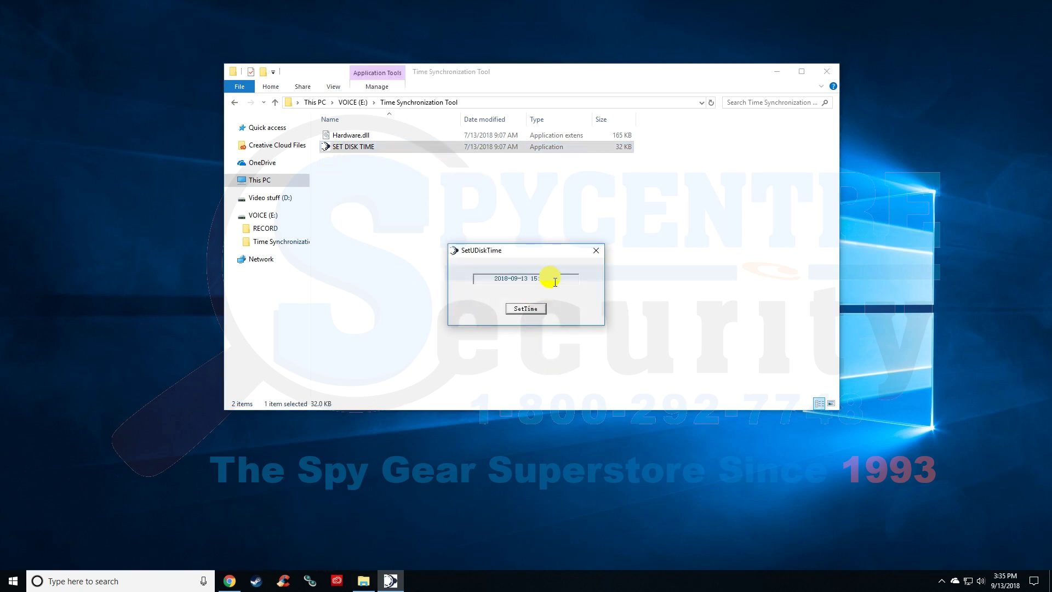
left_click(529, 311)
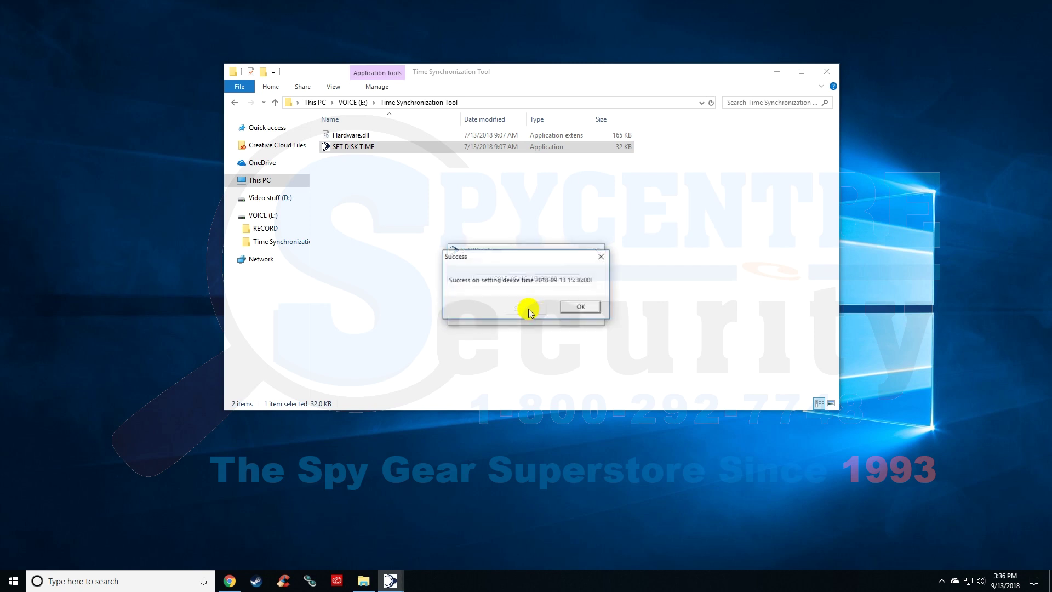
left_click(590, 307)
left_click(596, 250)
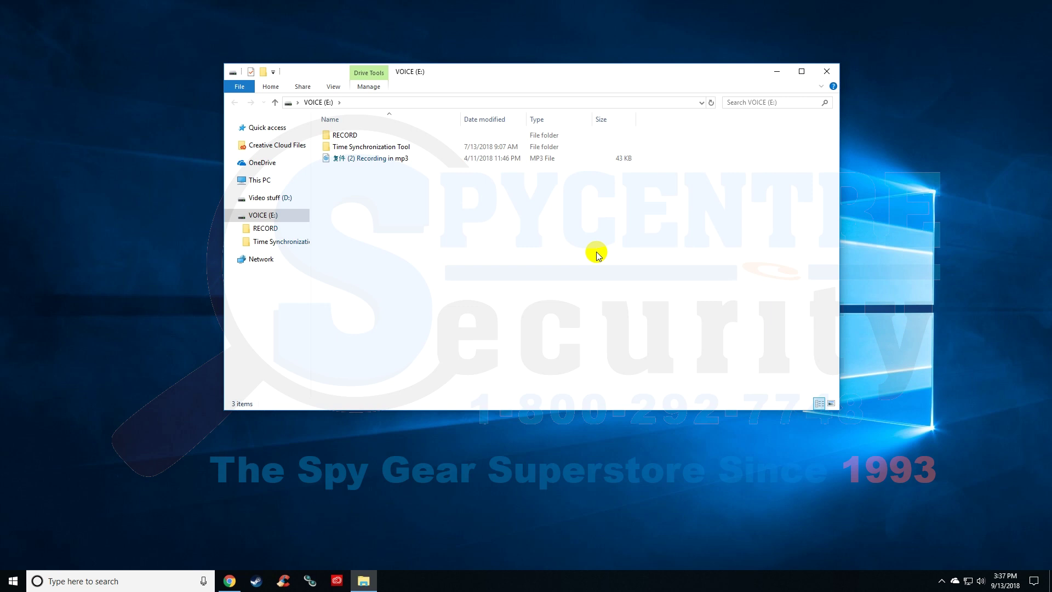
Step: Close the drive window and reopen This PC via a 'this pc' search
left_click(827, 71)
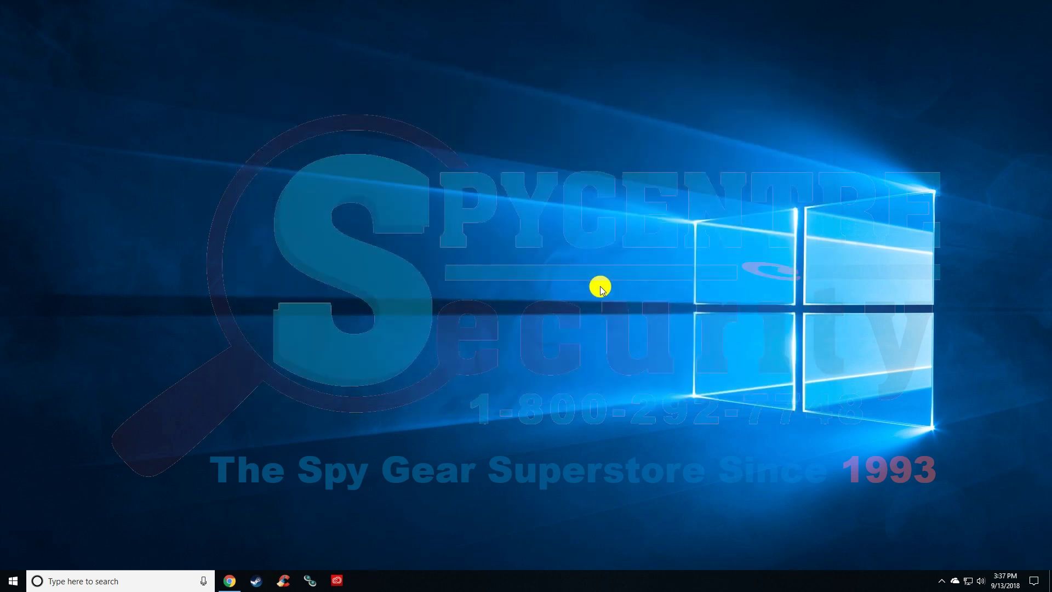
left_click(16, 582)
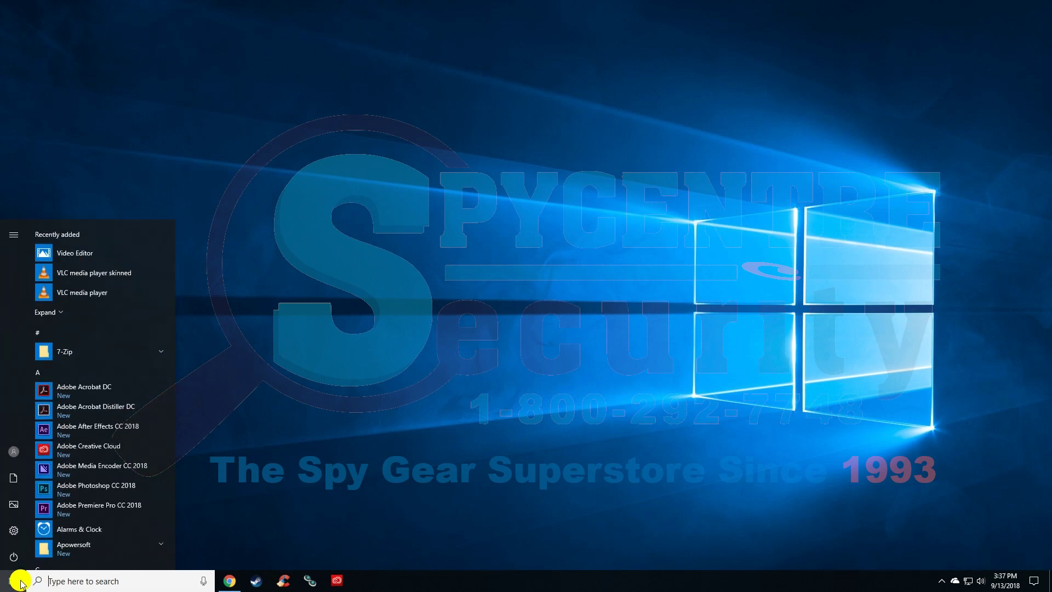
type("this pc")
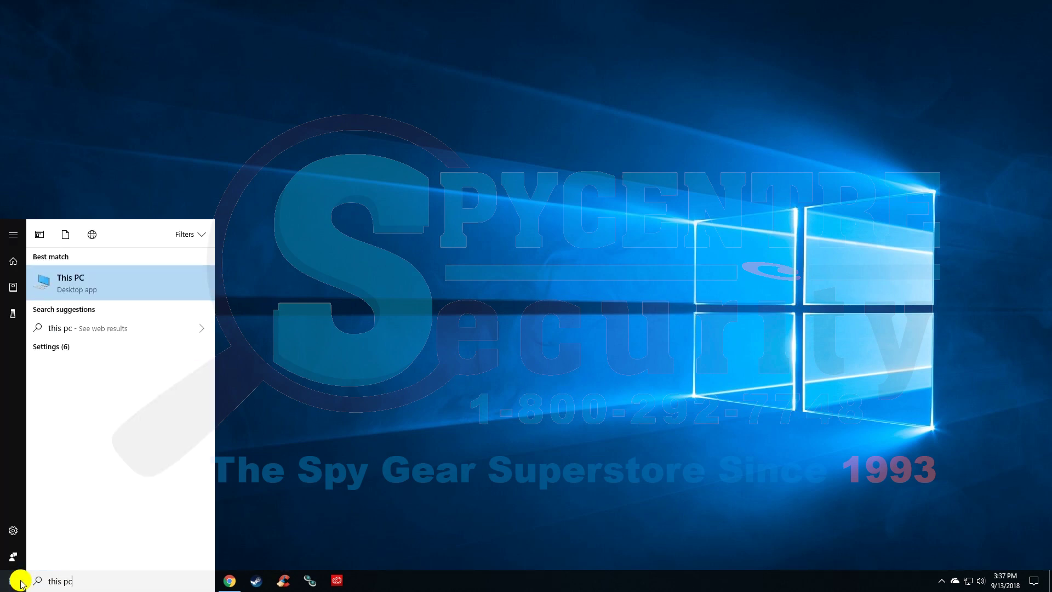
key("Return")
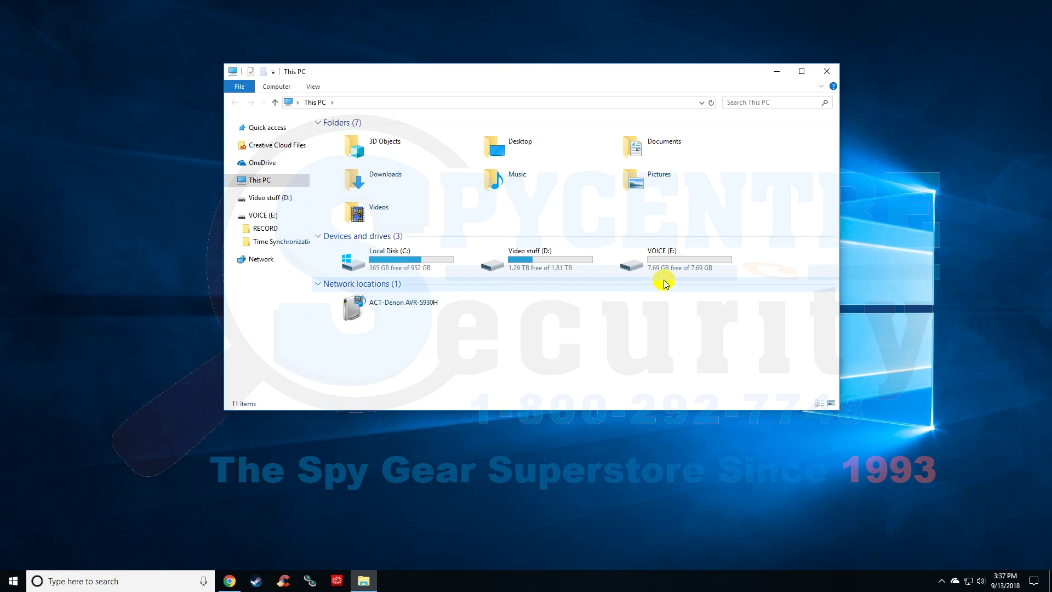
left_click(664, 266)
double_click(665, 267)
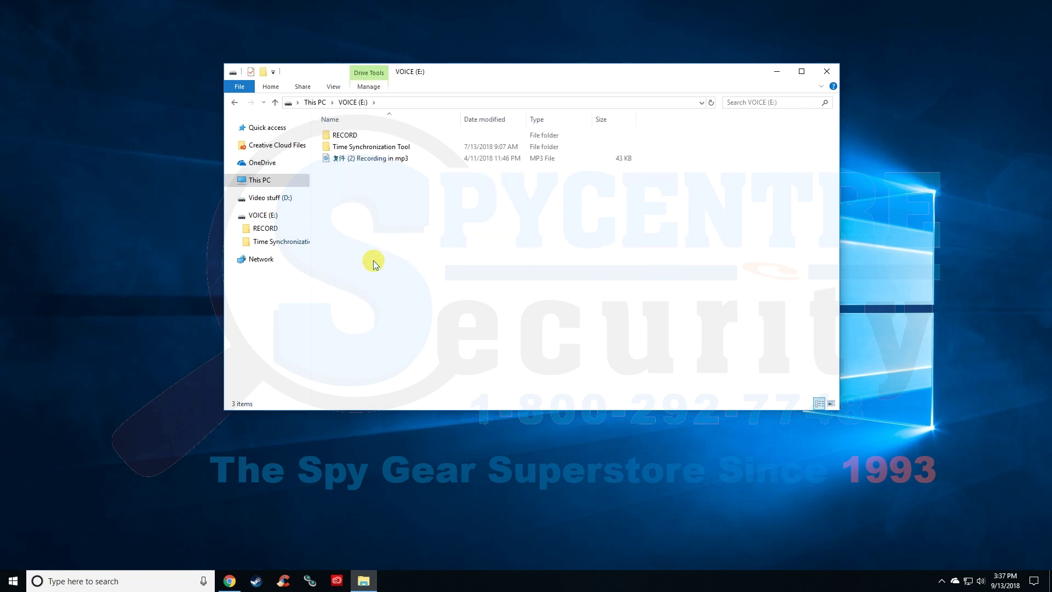
left_click(393, 139)
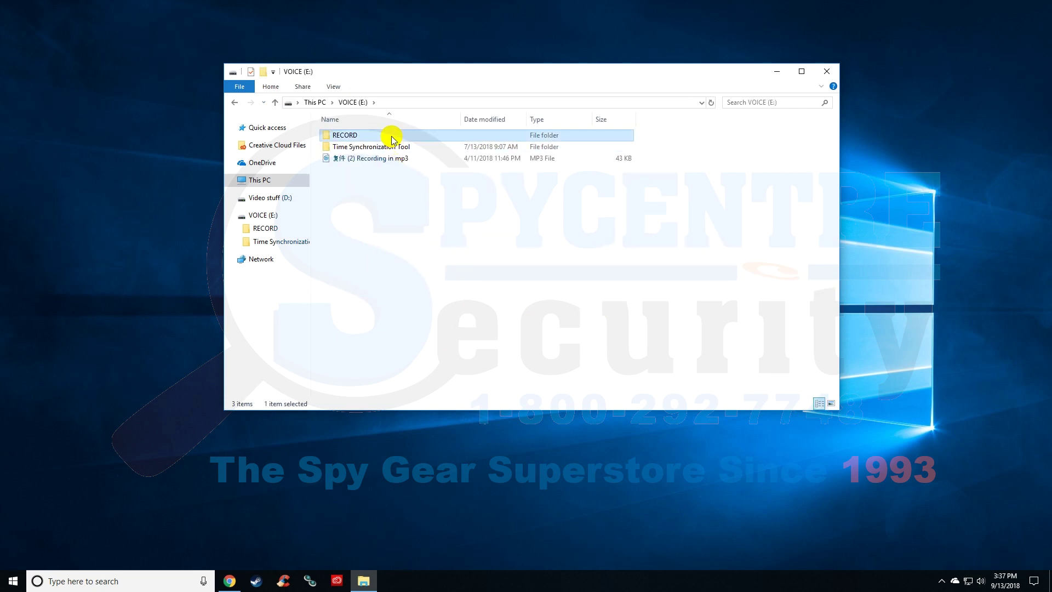
double_click(392, 139)
double_click(396, 136)
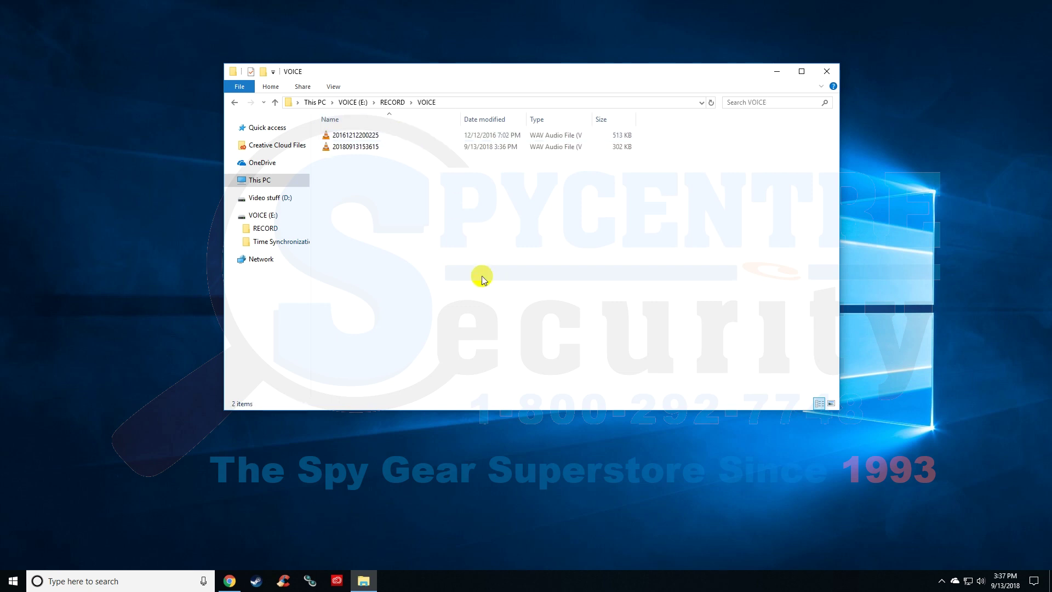
left_click(400, 136)
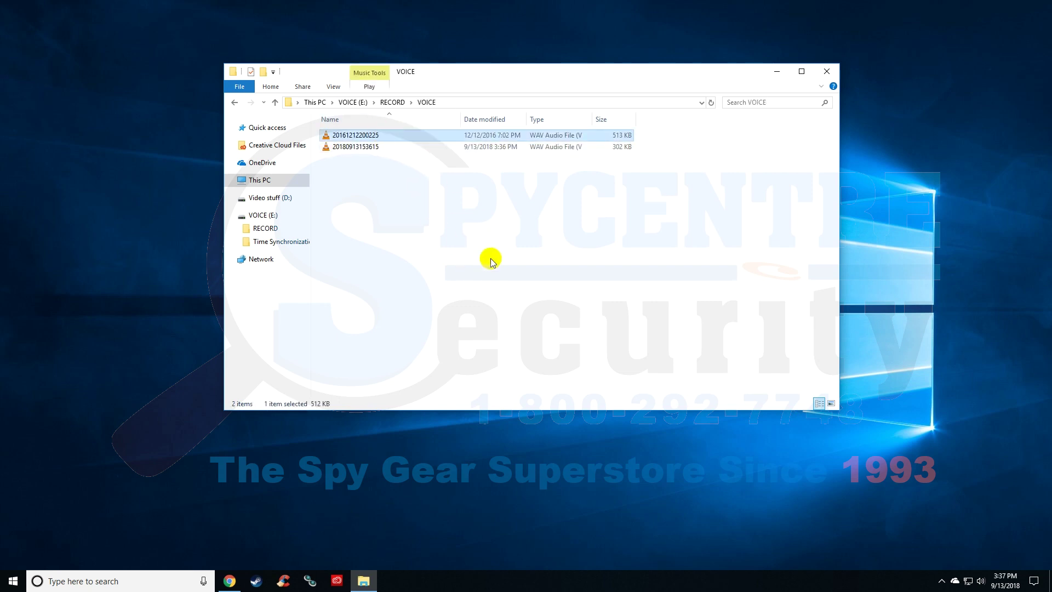
left_click(380, 146)
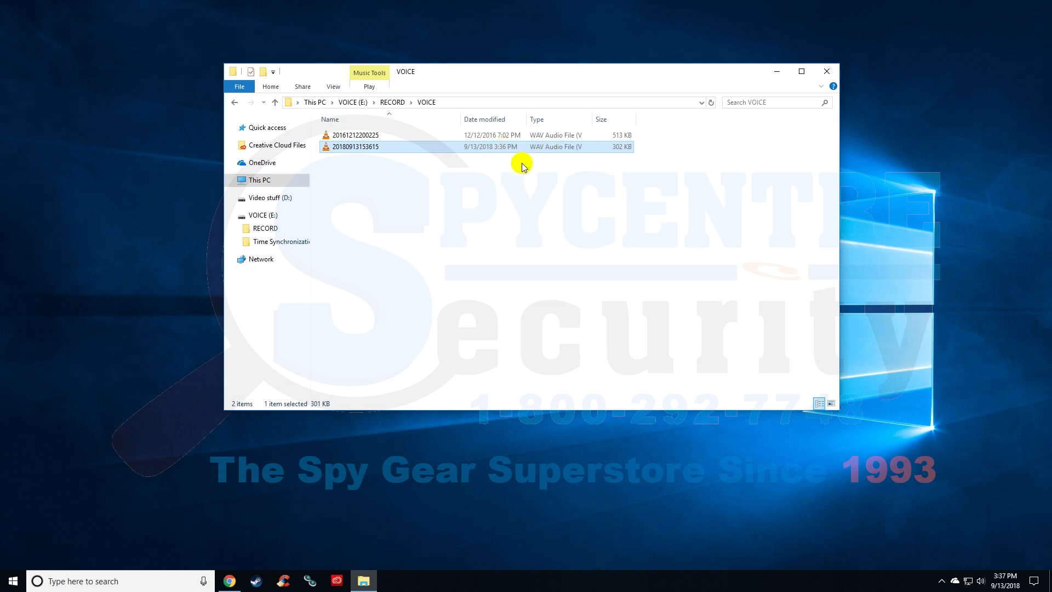
double_click(371, 148)
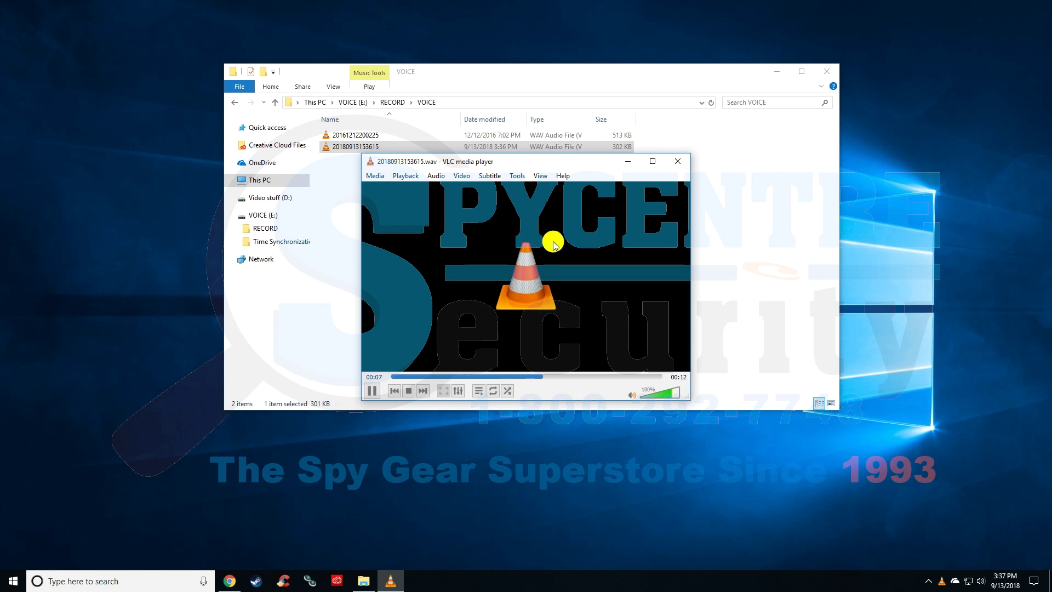
left_click(684, 161)
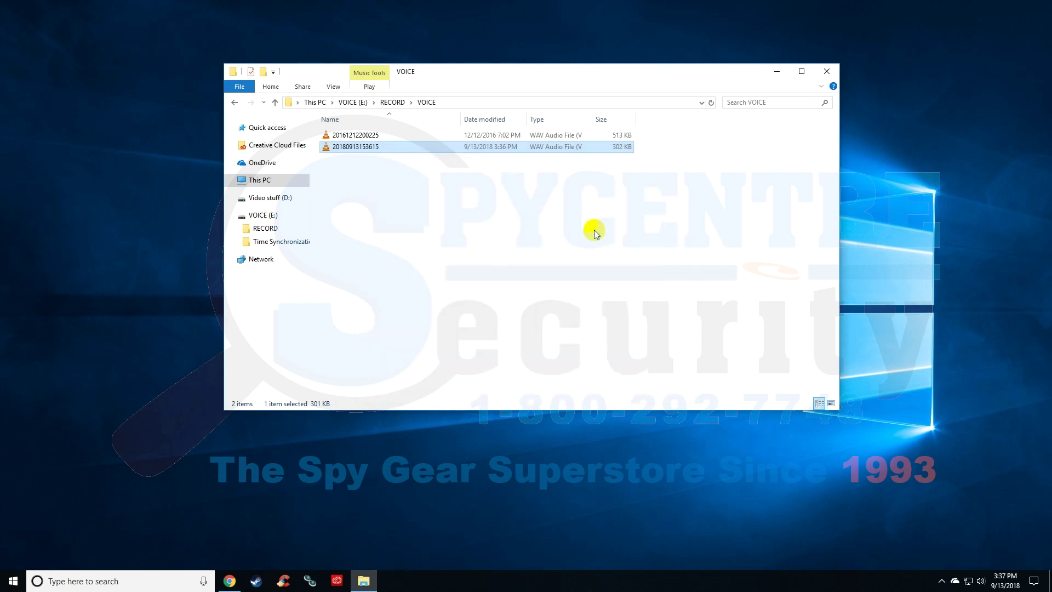
left_click(444, 285)
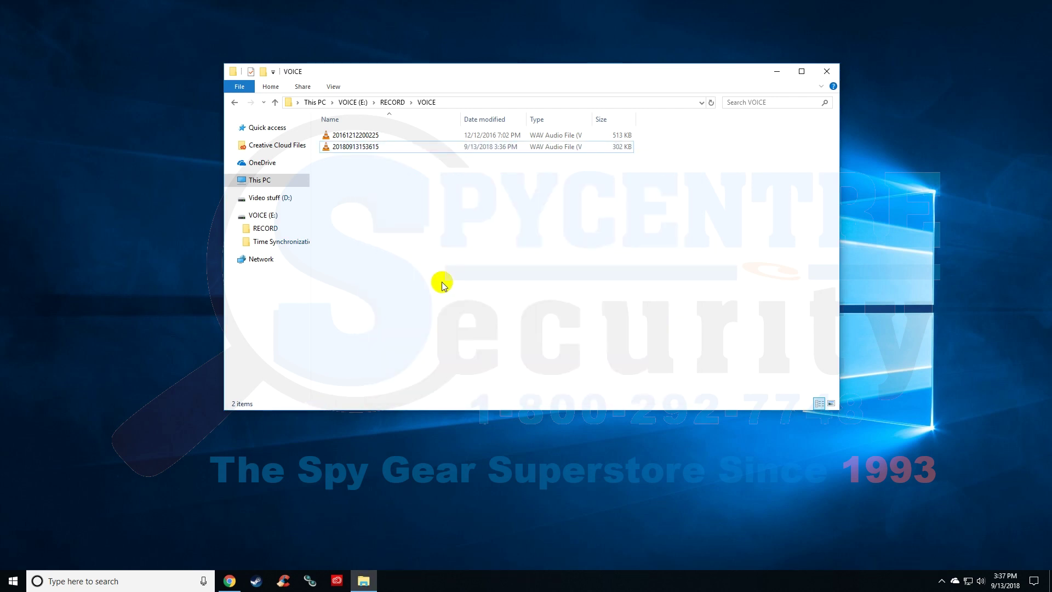
right_click(353, 149)
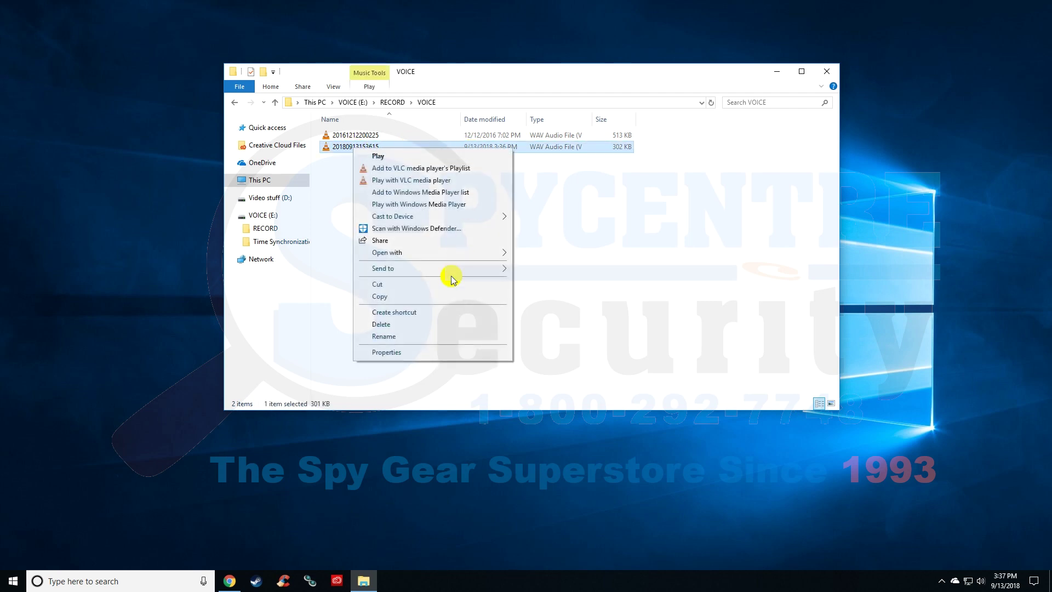
left_click(450, 330)
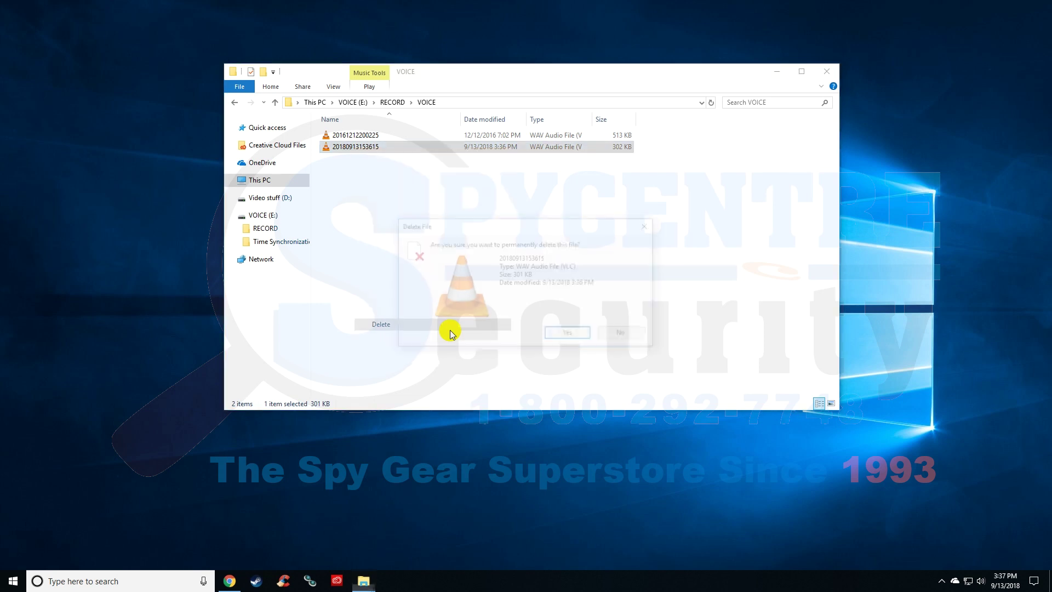
left_click(634, 335)
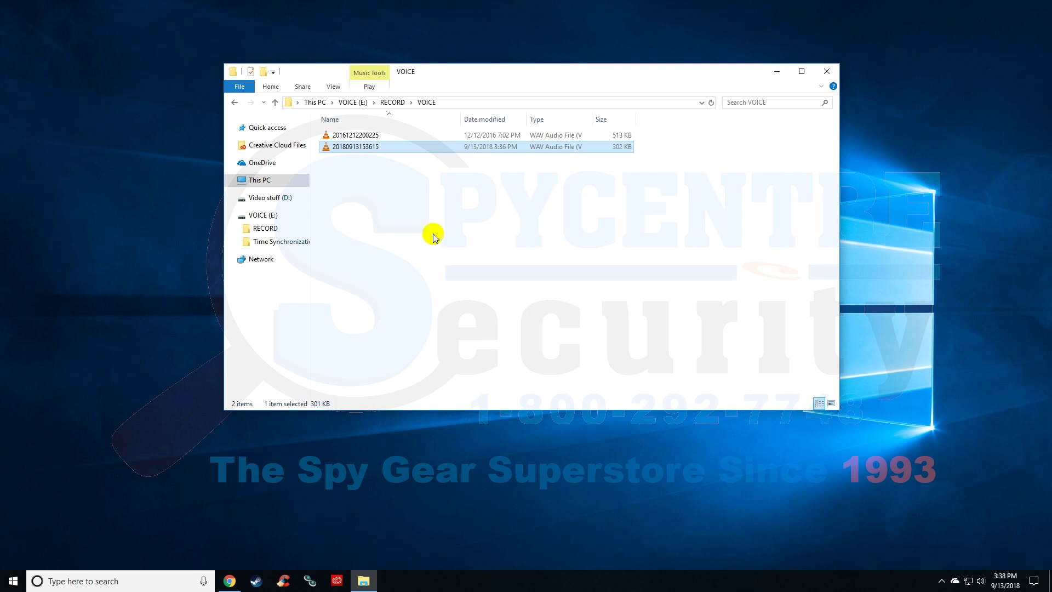
key("Delete")
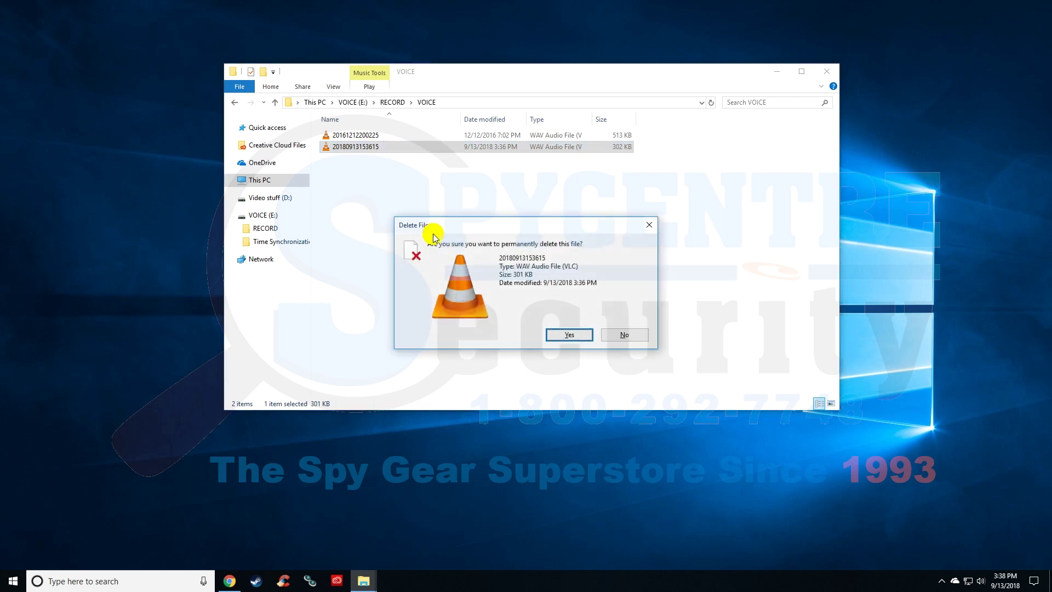
left_click(573, 333)
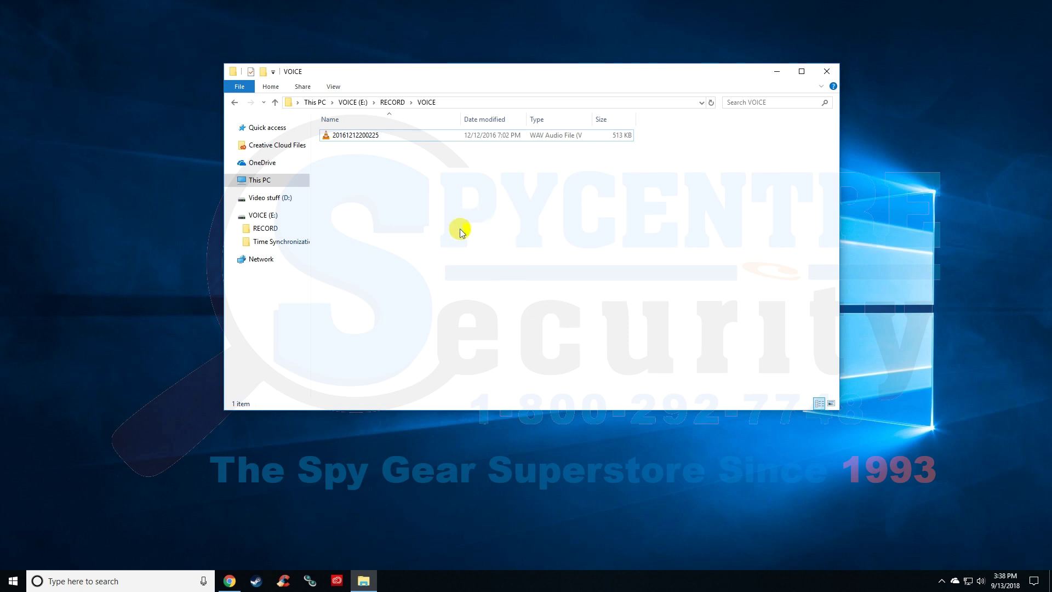
left_click(360, 137)
right_click(360, 137)
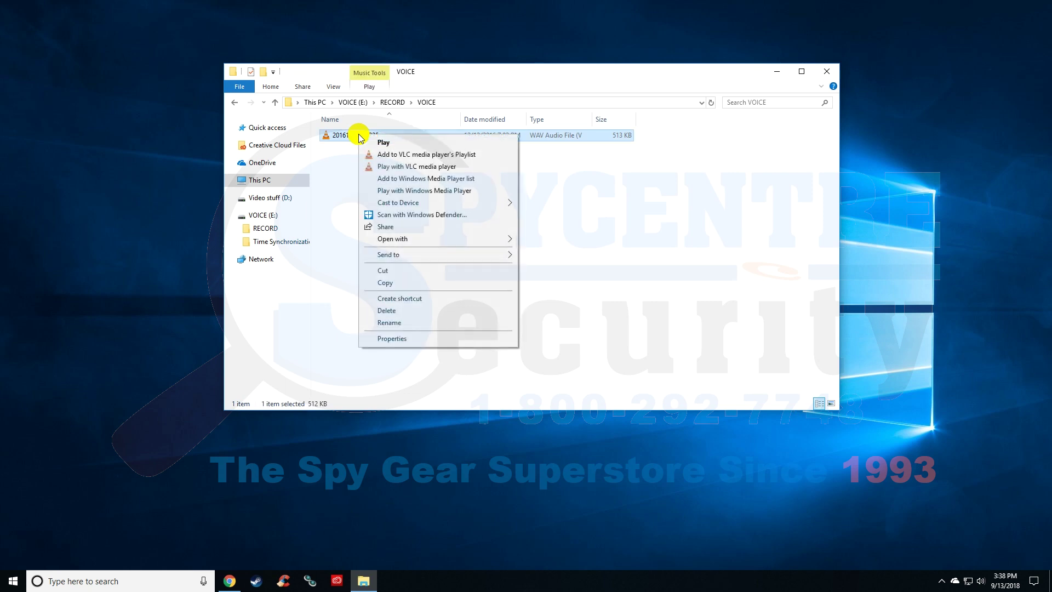
left_click(495, 285)
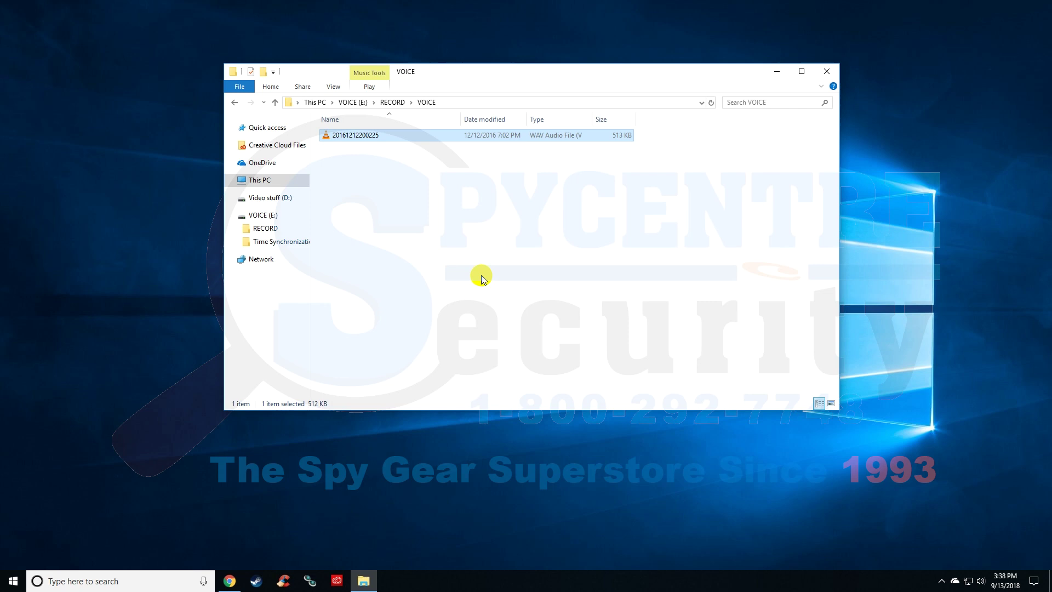
left_click(392, 102)
left_click(366, 103)
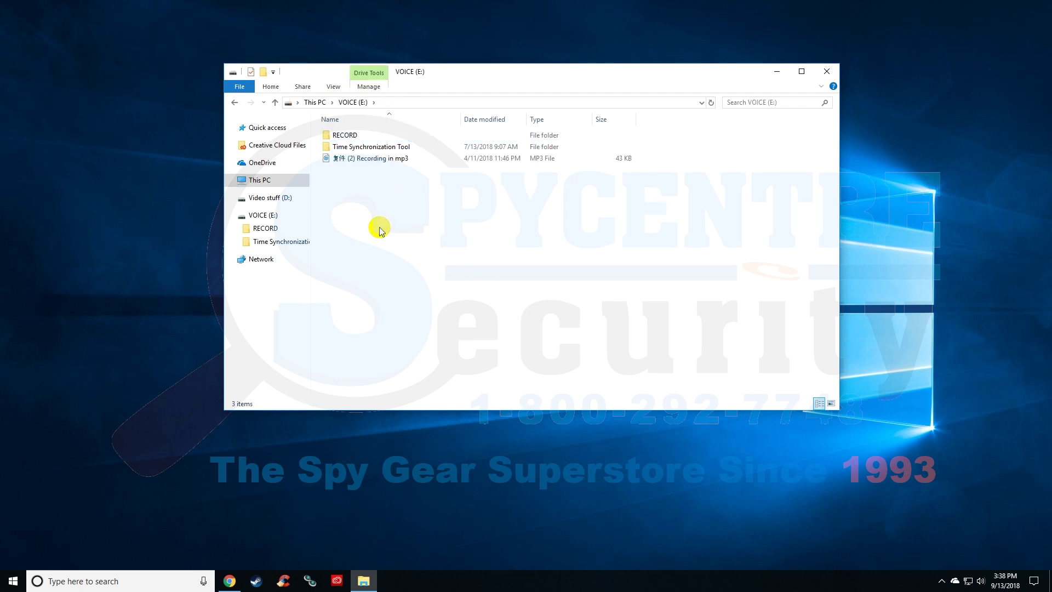
right_click(356, 203)
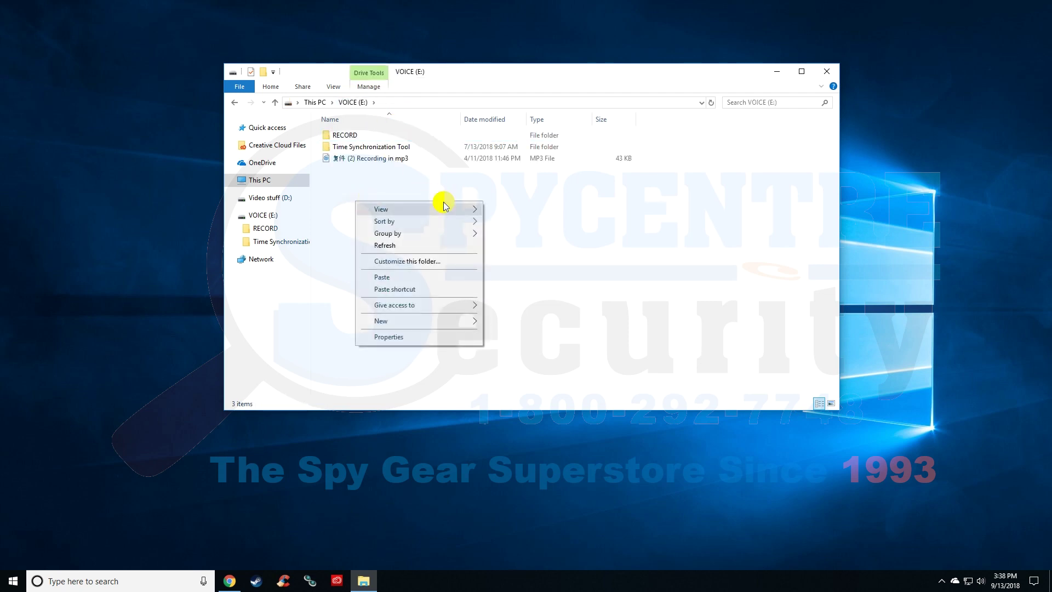
left_click(459, 276)
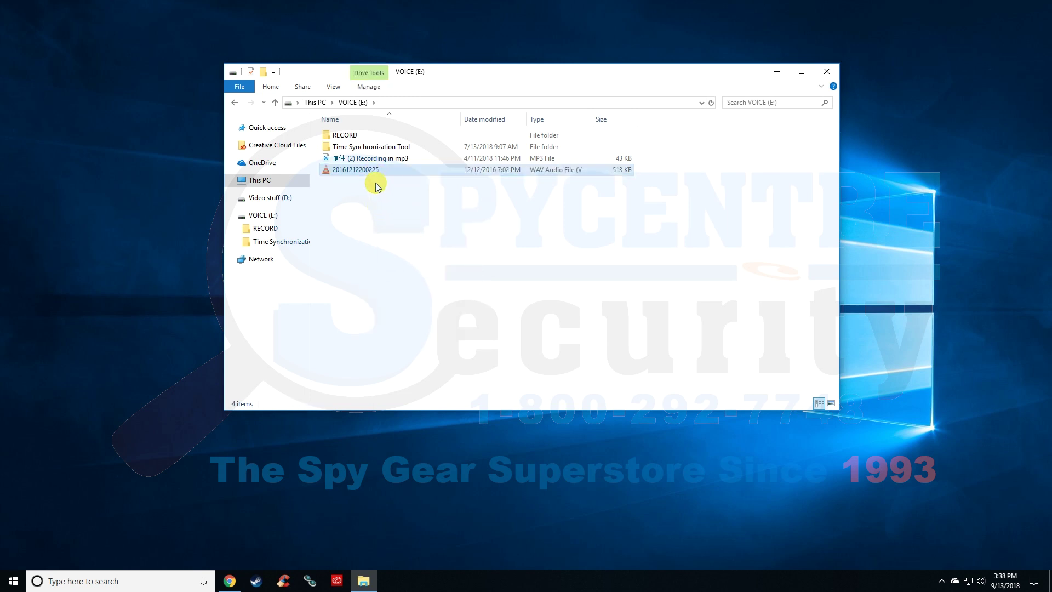
double_click(359, 135)
double_click(359, 135)
left_click(361, 137)
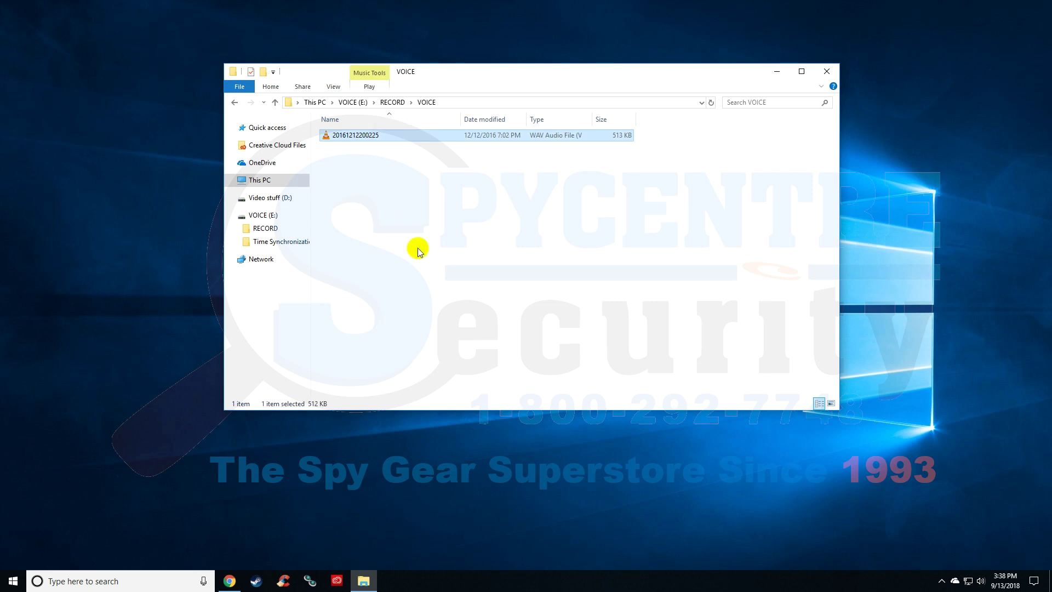
key("Delete")
key("Return")
left_click(356, 102)
left_click(371, 159)
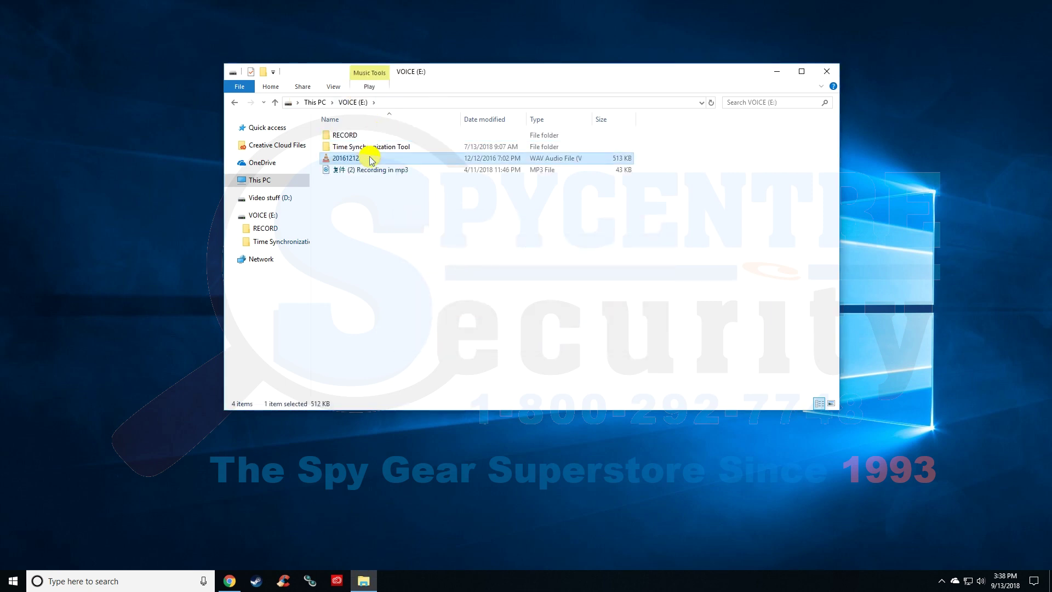
key("Delete")
key("Return")
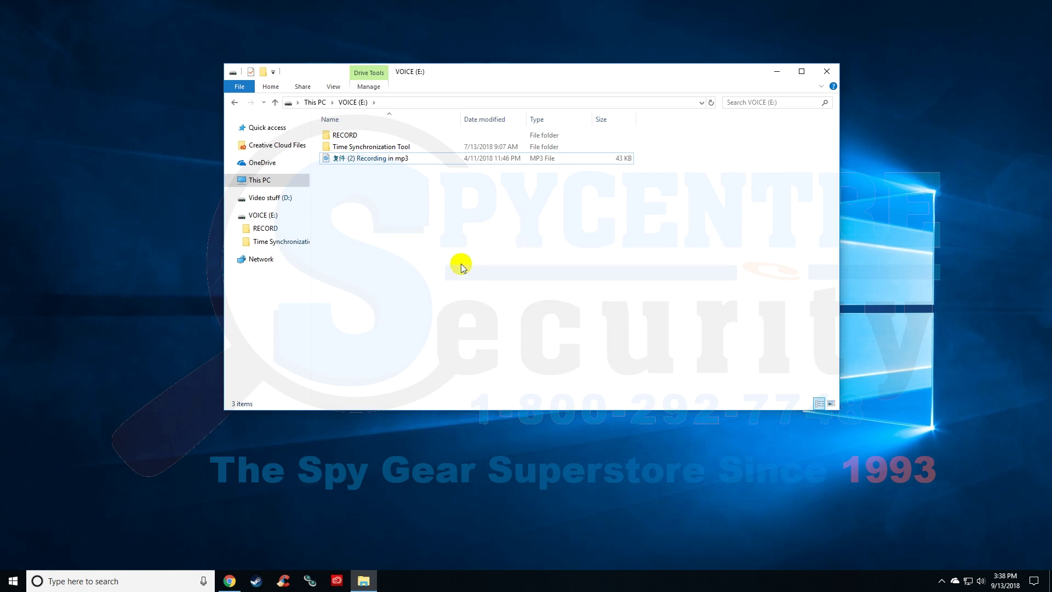